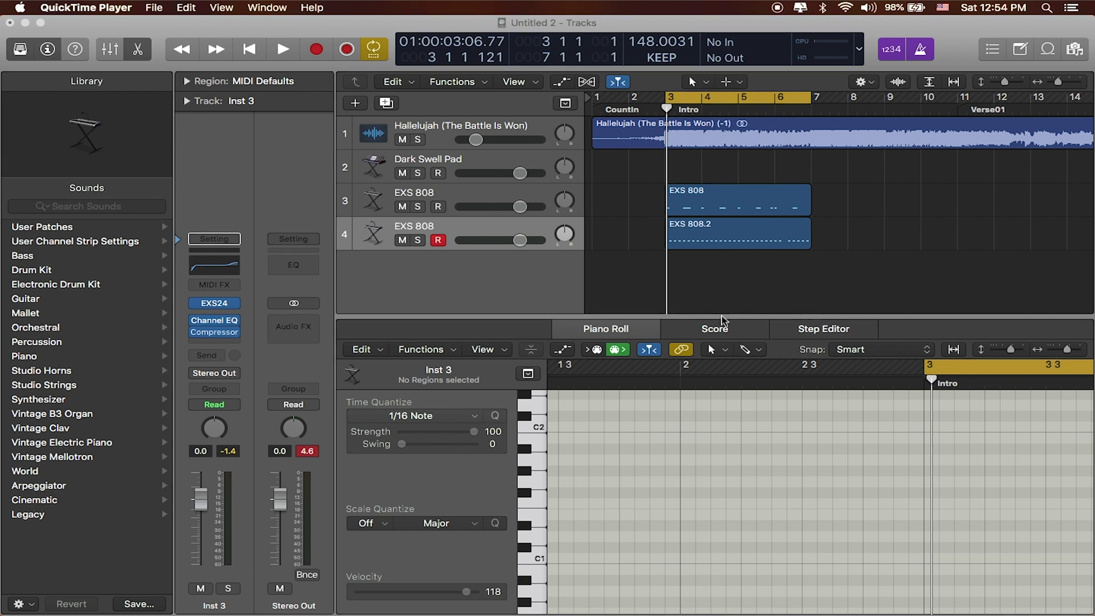
# Bring Logic Pro X forward and close the note editor below the tracks.
pyautogui.click(721, 317)
pyautogui.press('e')
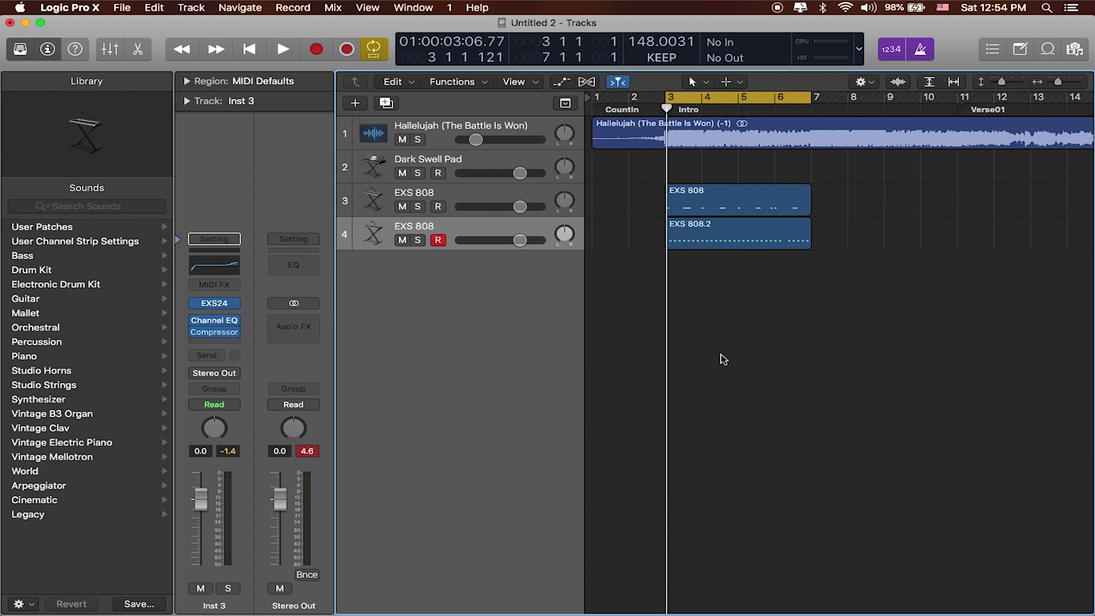
pyautogui.press('e')
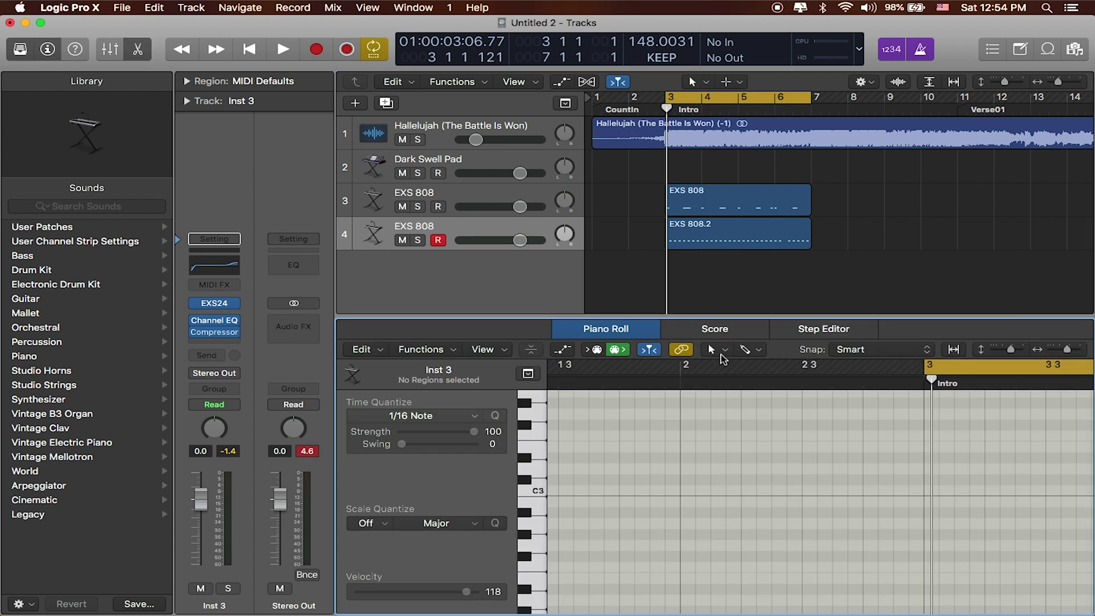
pyautogui.press('e')
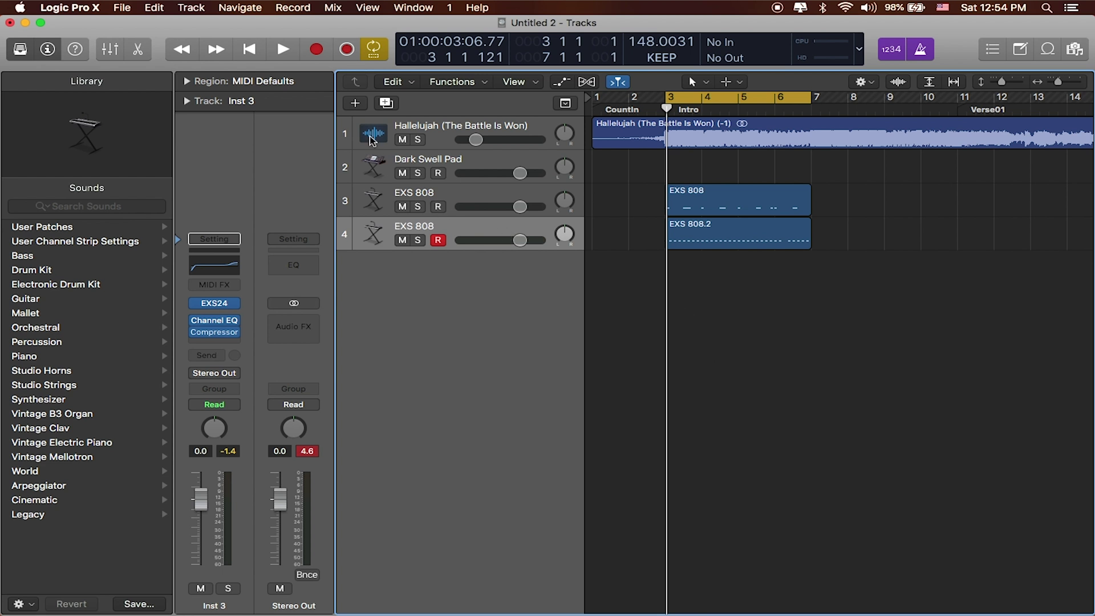
# Create a new Drummer track with the R&B genre, giving Slow Jam (Rose).
pyautogui.click(353, 105)
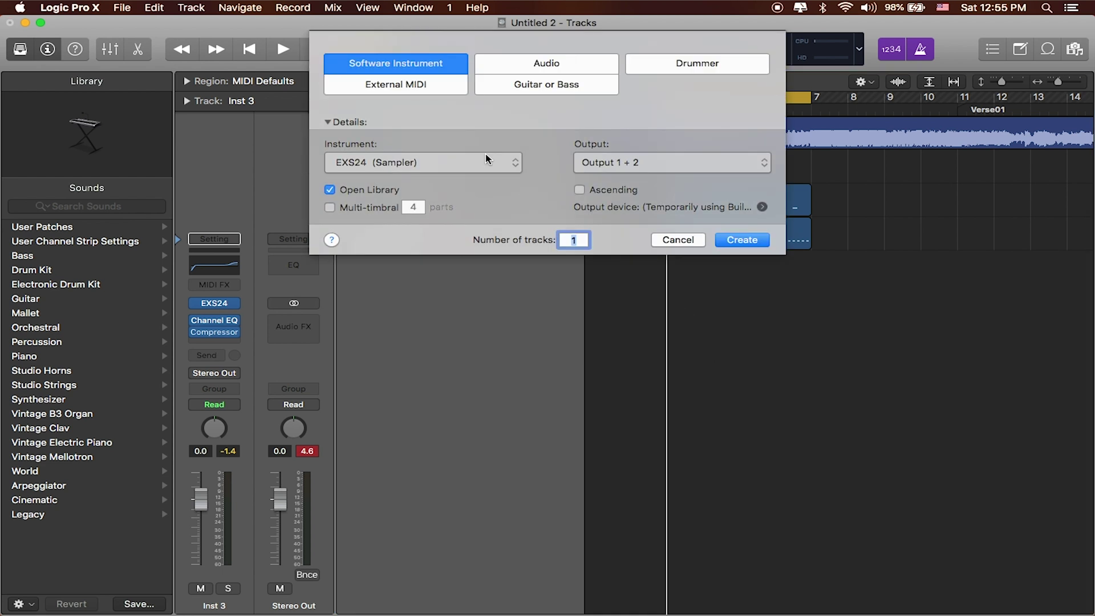
pyautogui.click(692, 68)
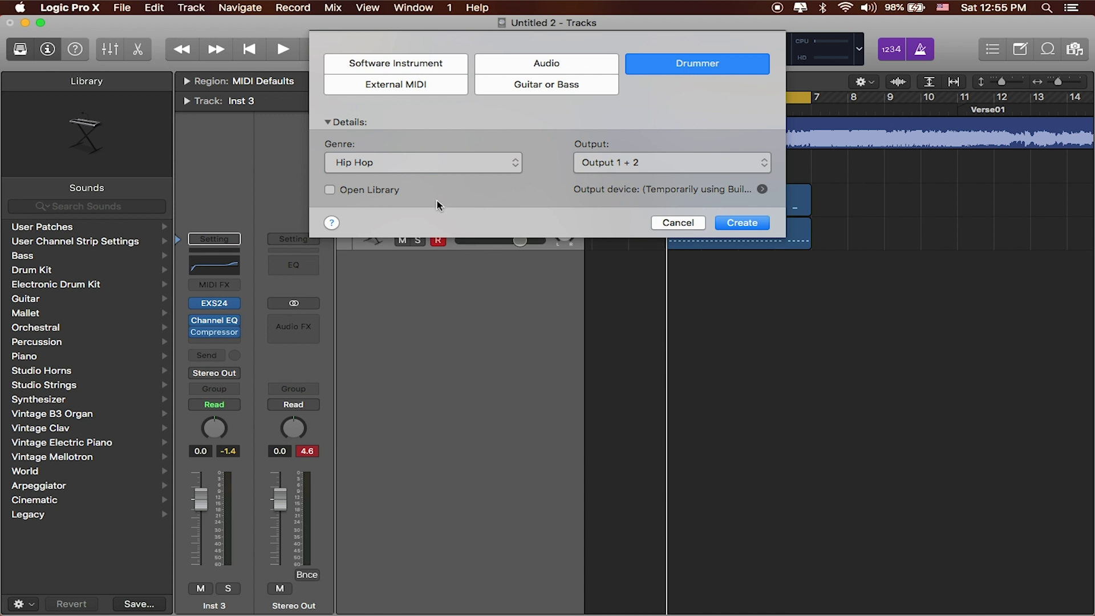
pyautogui.click(503, 163)
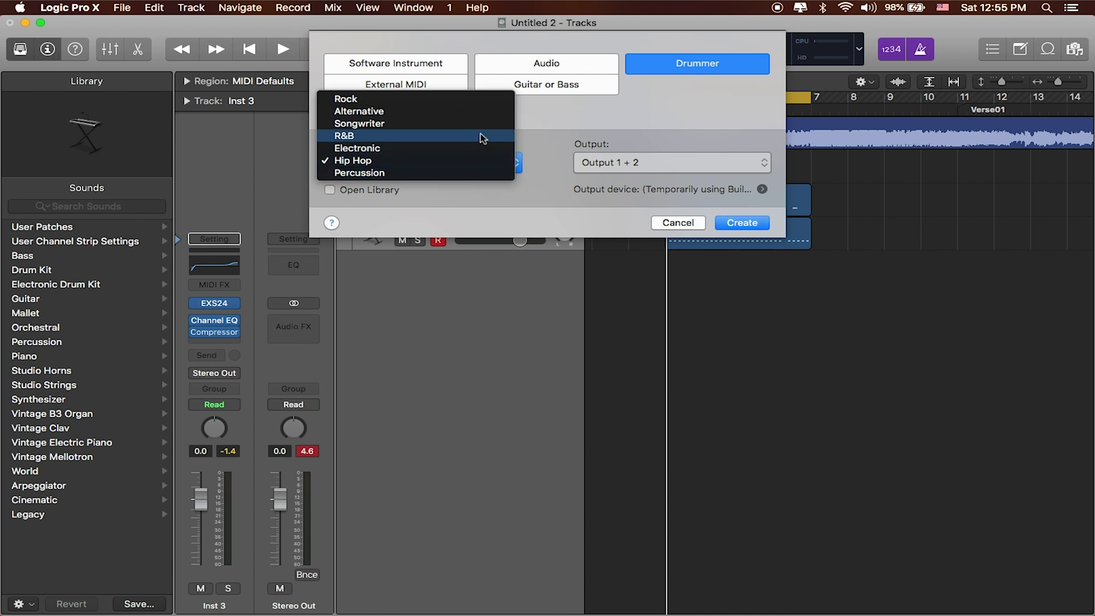
pyautogui.click(496, 139)
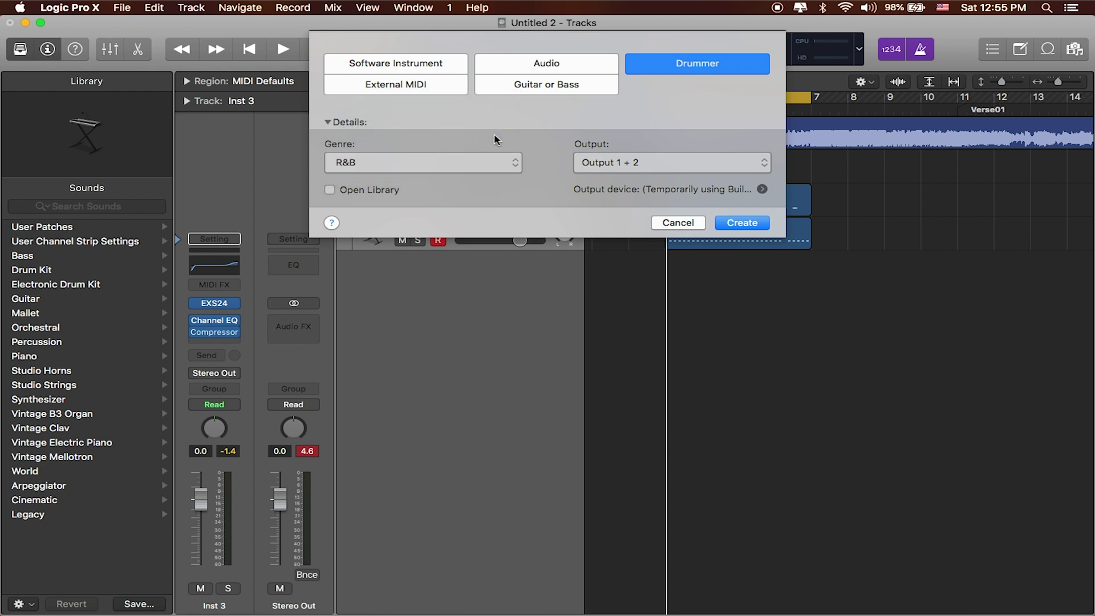
pyautogui.click(741, 224)
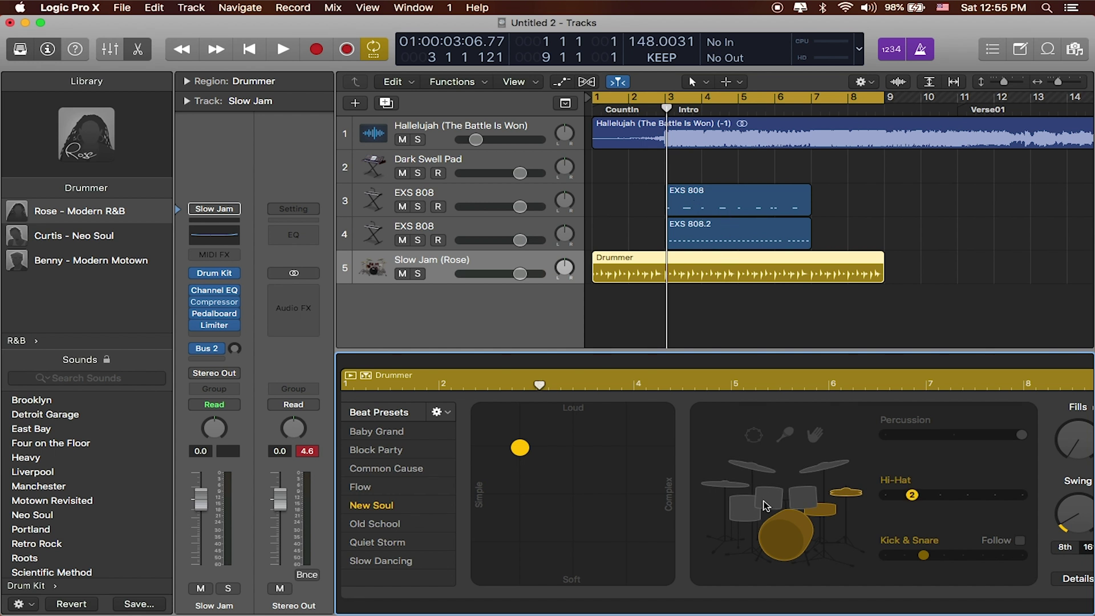
# Mute kick and snare, add shaker percussion to the drummer, and mute track 4's EXS 808.
pyautogui.click(792, 536)
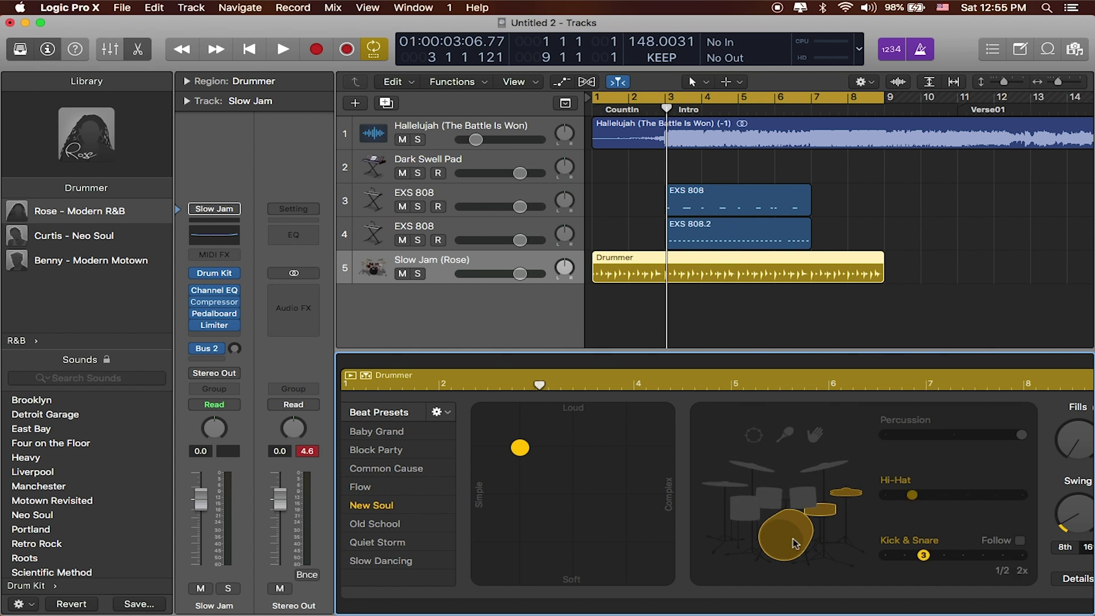
pyautogui.click(824, 510)
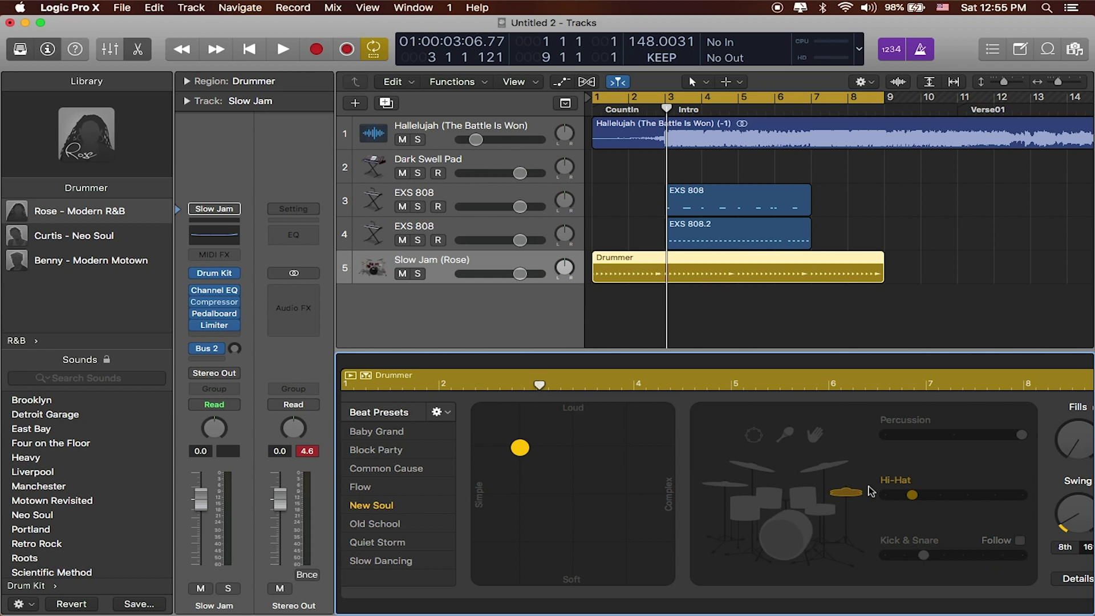
pyautogui.click(814, 437)
pyautogui.click(788, 437)
pyautogui.click(402, 241)
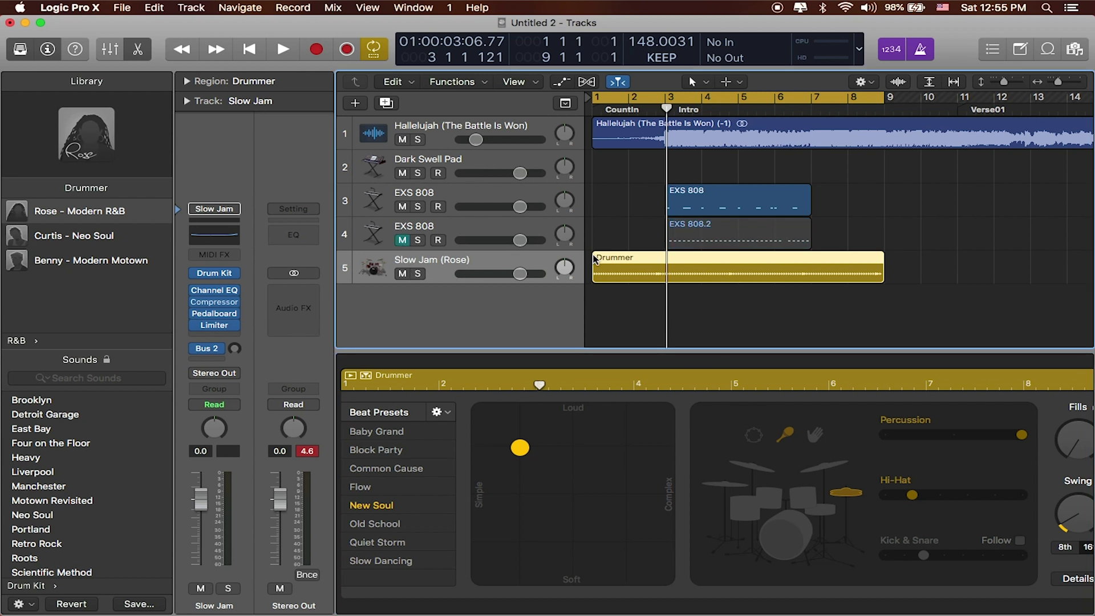
# Start the cycle at bar 3 and trim the Drummer region to span bars 3–7.
pyautogui.moveTo(593, 97); pyautogui.dragTo(665, 100)
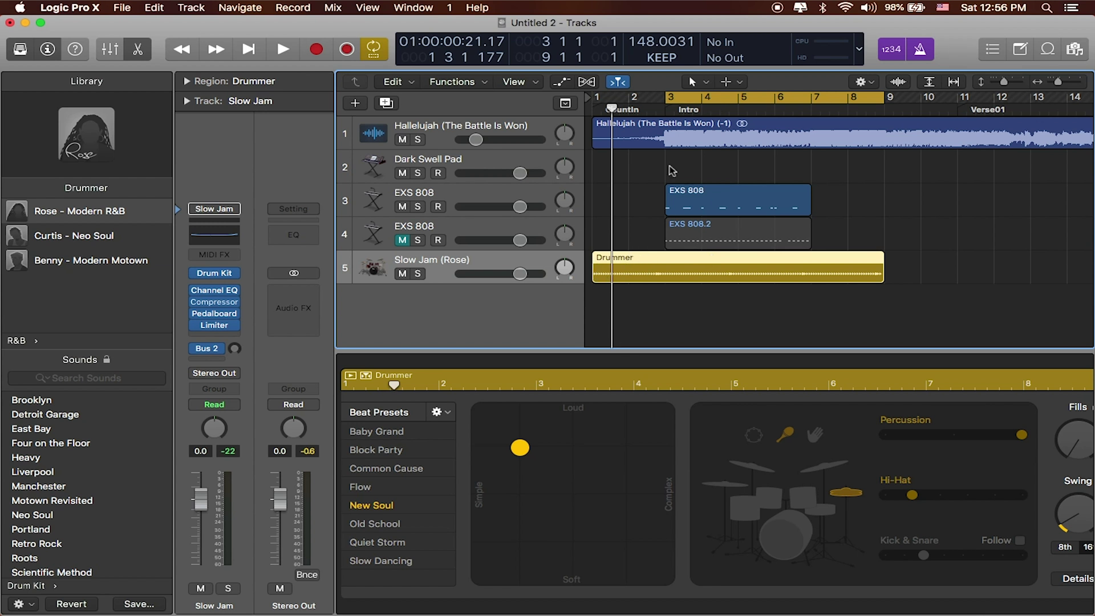
pyautogui.moveTo(594, 281); pyautogui.dragTo(666, 279)
pyautogui.moveTo(887, 288)
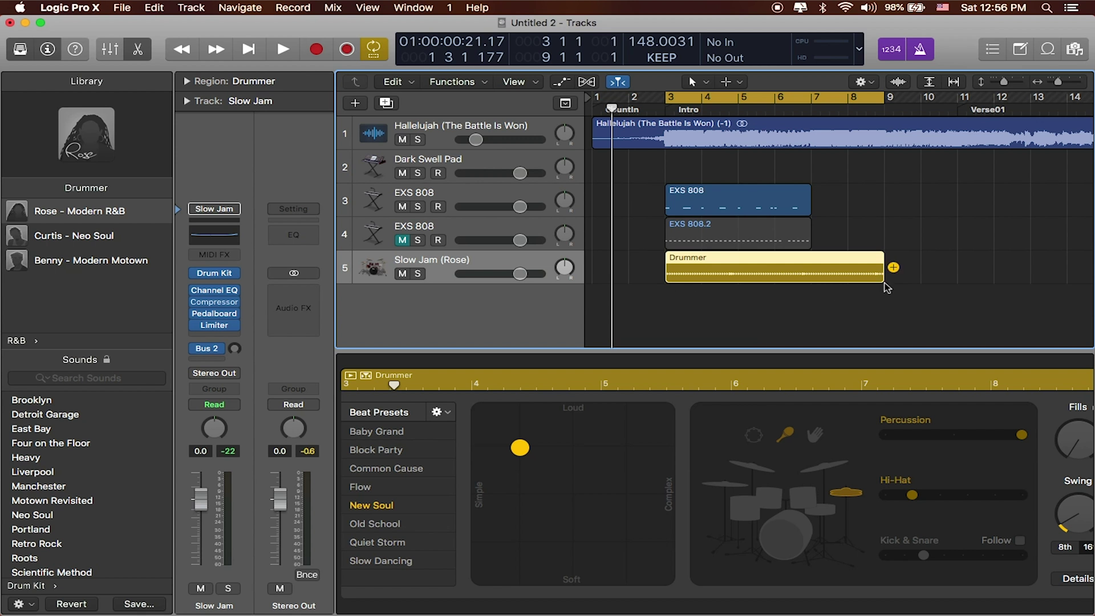
pyautogui.moveTo(883, 278); pyautogui.dragTo(811, 278)
pyautogui.moveTo(811, 214); pyautogui.dragTo(811, 214)
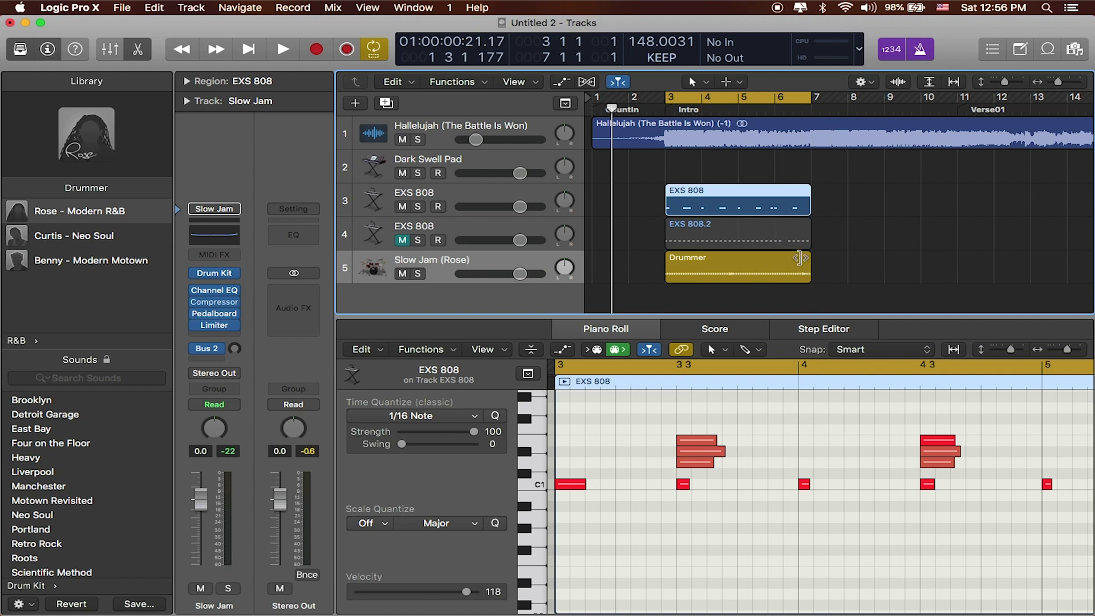
# While the loop plays, set the EXS 808 fader to -3.0 dB and the drummer to +2.9 dB.
pyautogui.click(738, 266)
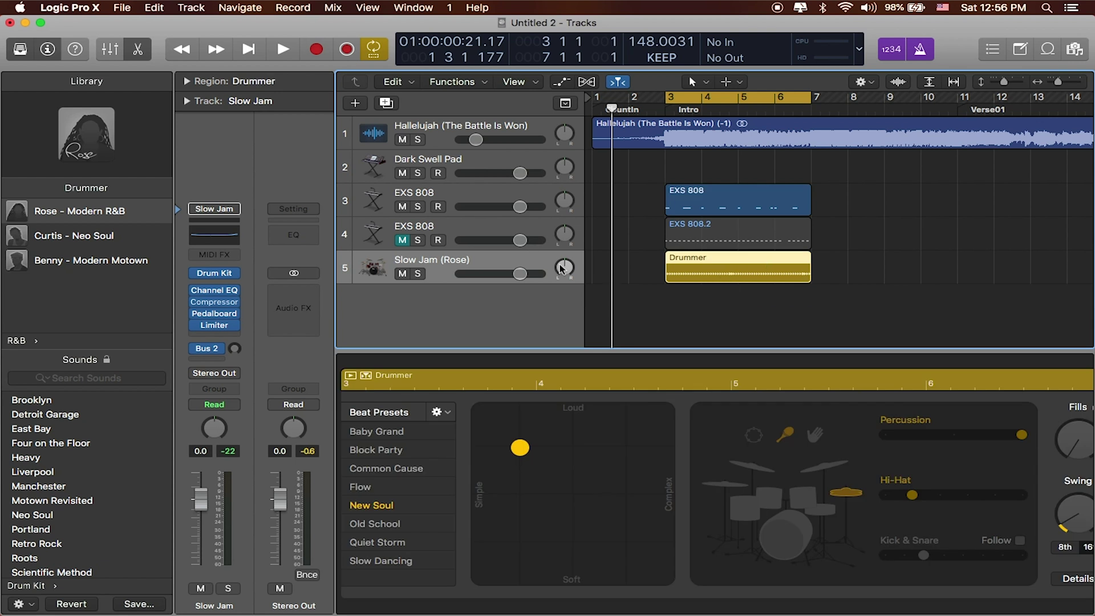
pyautogui.press('space')
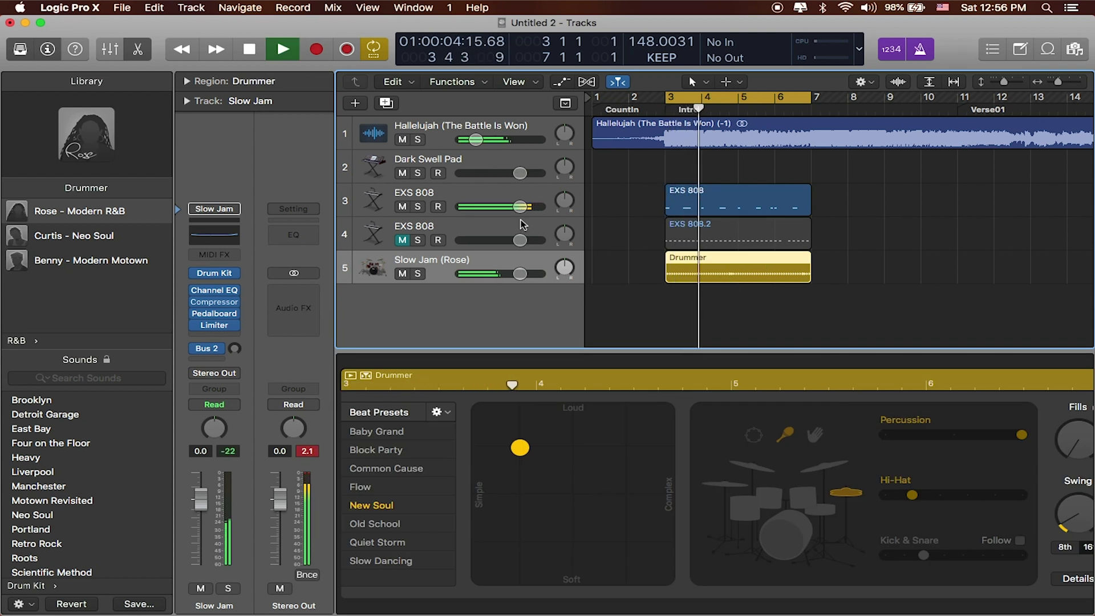
pyautogui.moveTo(520, 207); pyautogui.dragTo(496, 210)
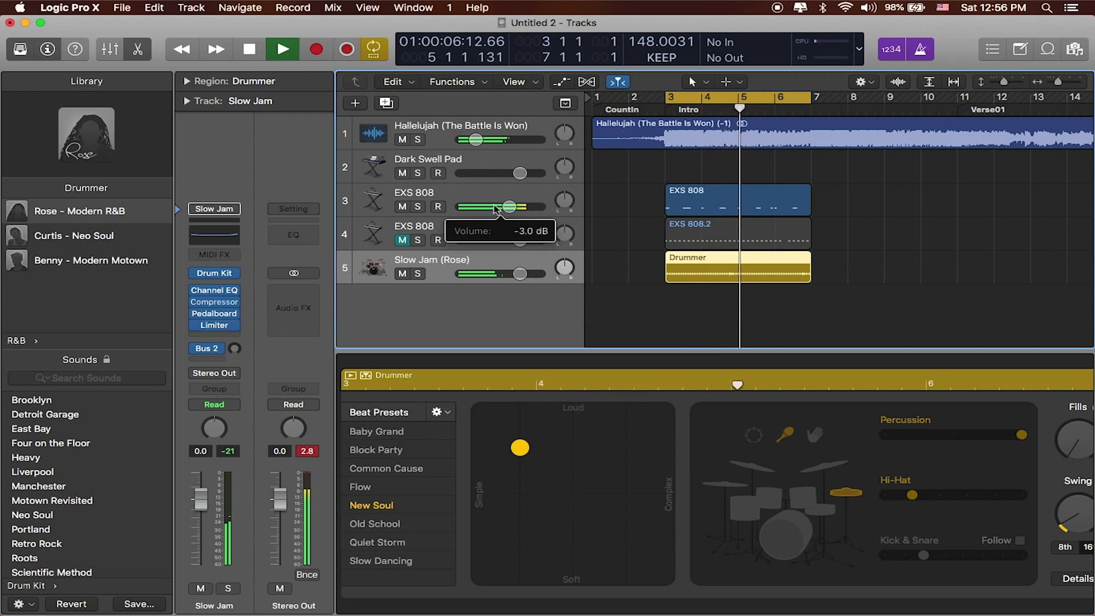
pyautogui.moveTo(520, 274); pyautogui.dragTo(531, 274)
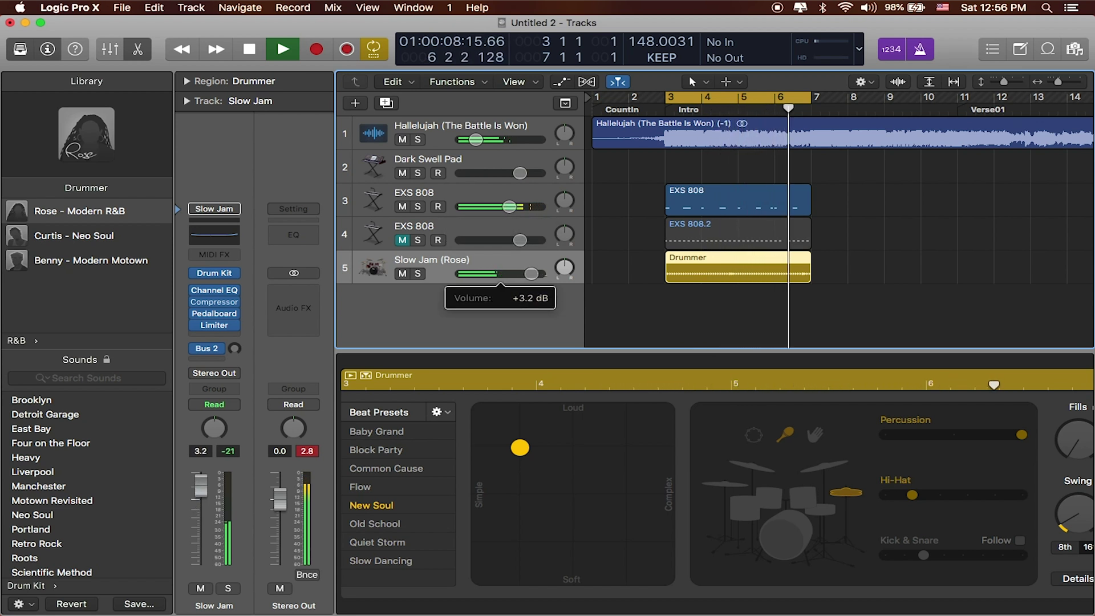
pyautogui.click(507, 220)
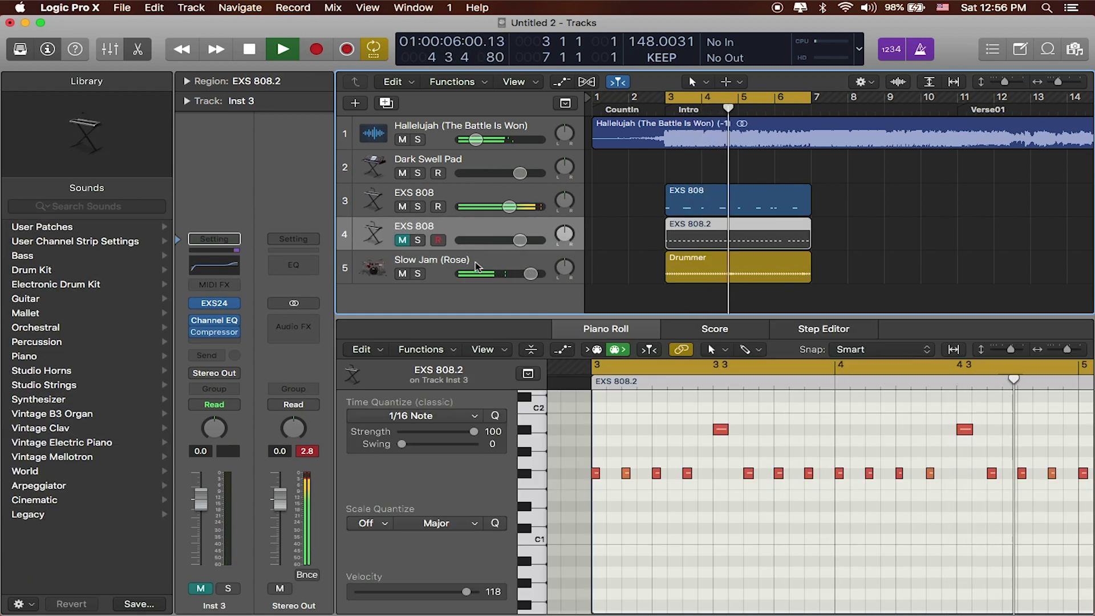
pyautogui.click(494, 267)
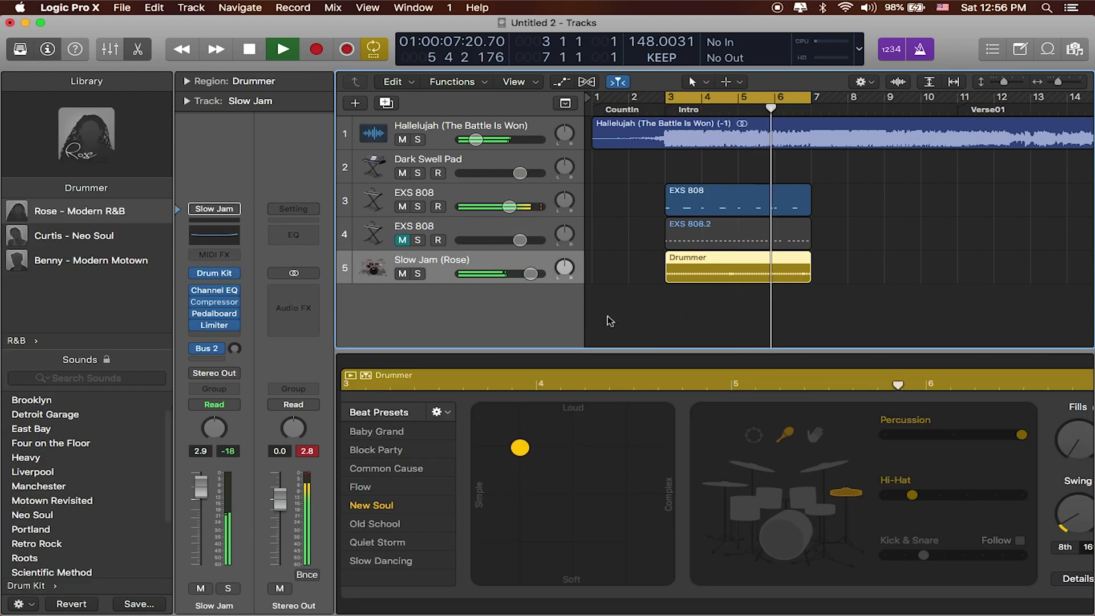
pyautogui.press('space')
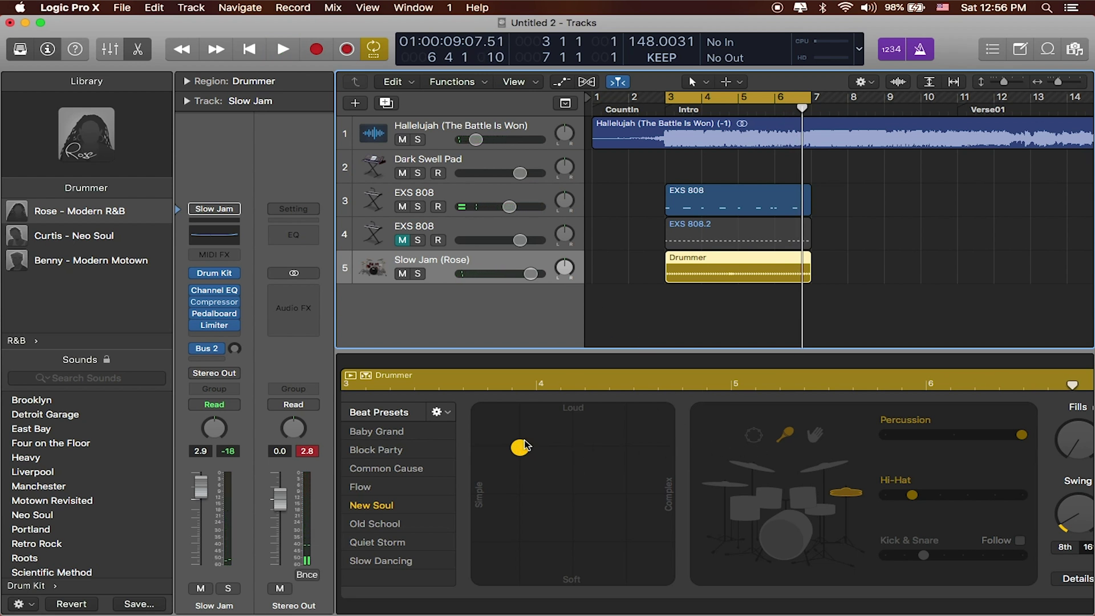
# Push the Drummer XY puck toward Complex and Loud and set the EXS 808 fader to -5.0 dB.
pyautogui.moveTo(517, 452)
pyautogui.mouseDown()
pyautogui.moveTo(625, 447)
pyautogui.moveTo(555, 443)
pyautogui.moveTo(599, 465)
pyautogui.moveTo(553, 470)
pyautogui.moveTo(583, 479)
pyautogui.moveTo(513, 500)
pyautogui.moveTo(499, 495)
pyautogui.moveTo(501, 447)
pyautogui.moveTo(518, 448)
pyautogui.mouseUp()
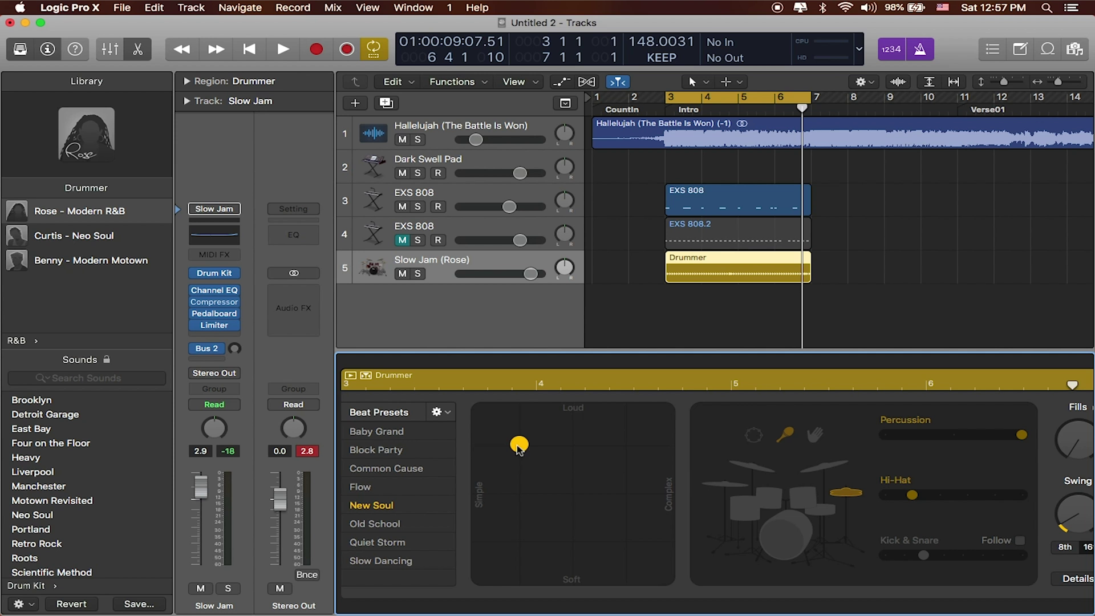
pyautogui.moveTo(519, 448); pyautogui.dragTo(629, 454)
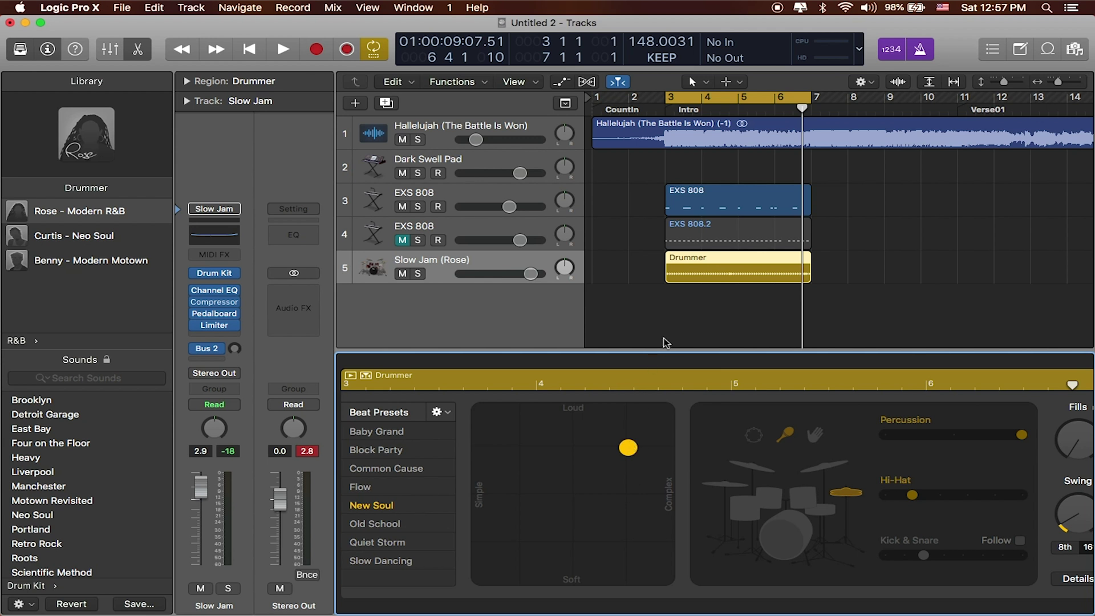
pyautogui.press('space')
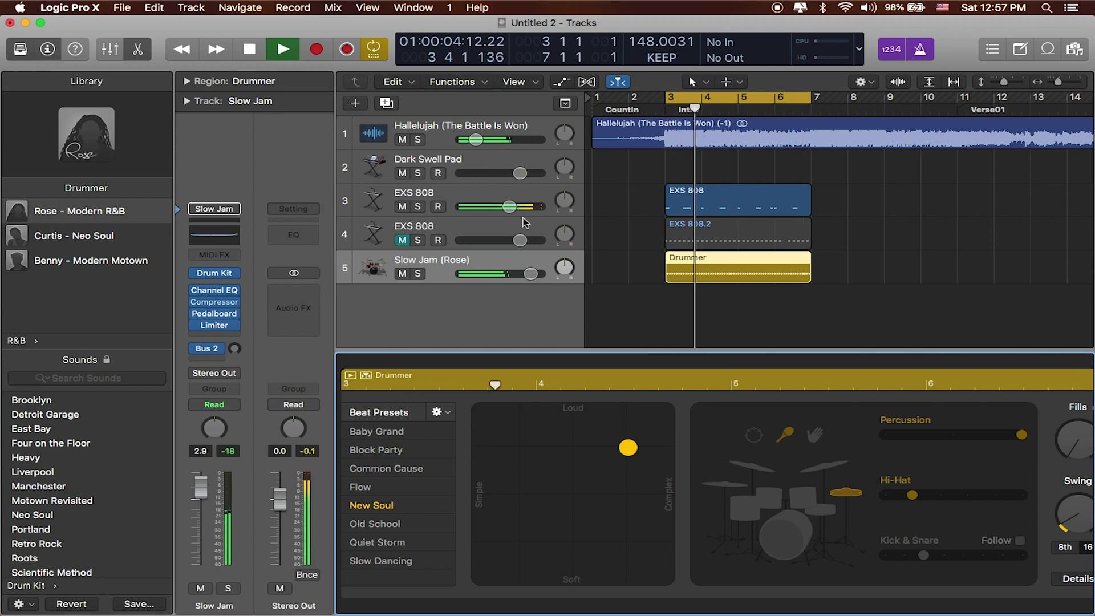
pyautogui.moveTo(510, 207); pyautogui.dragTo(505, 206)
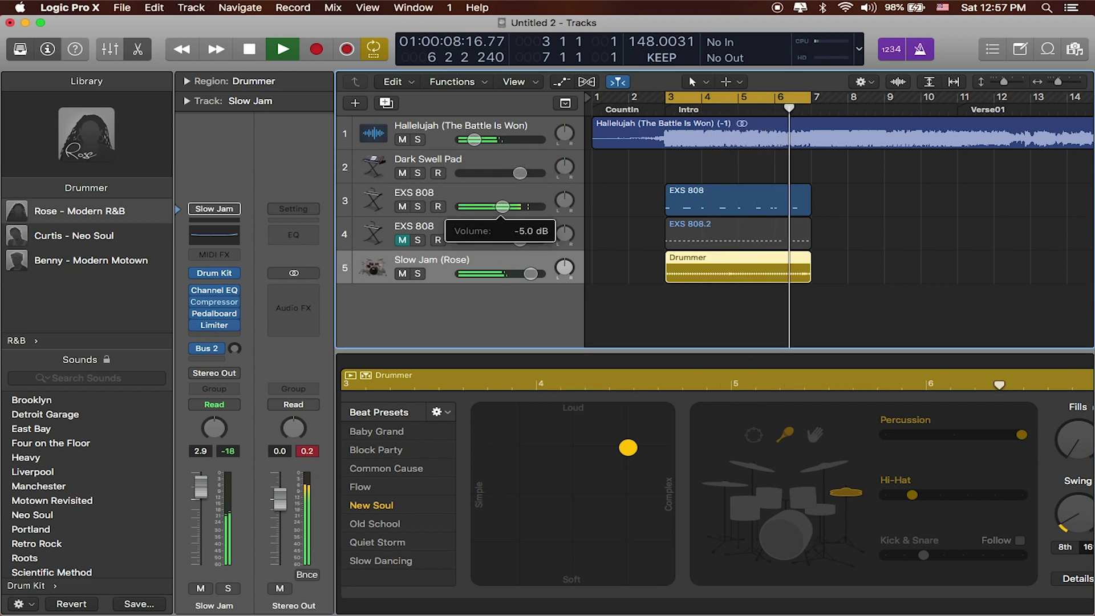
pyautogui.moveTo(628, 448); pyautogui.dragTo(627, 420)
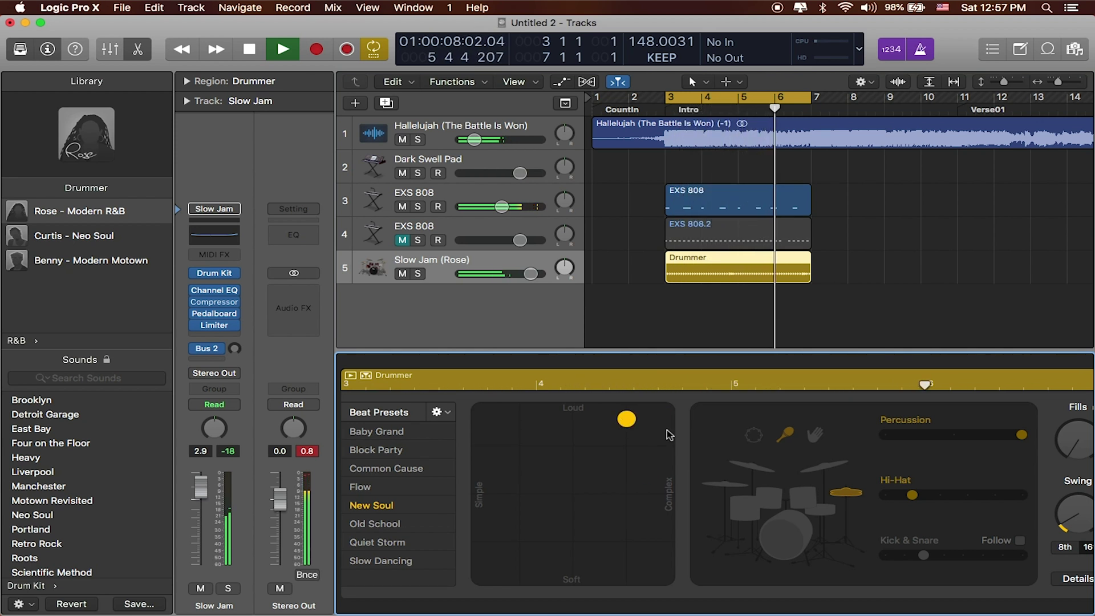
# Adjust the Hi-Hat slider, settling on a lighter hi-hat in the groove.
pyautogui.moveTo(909, 499)
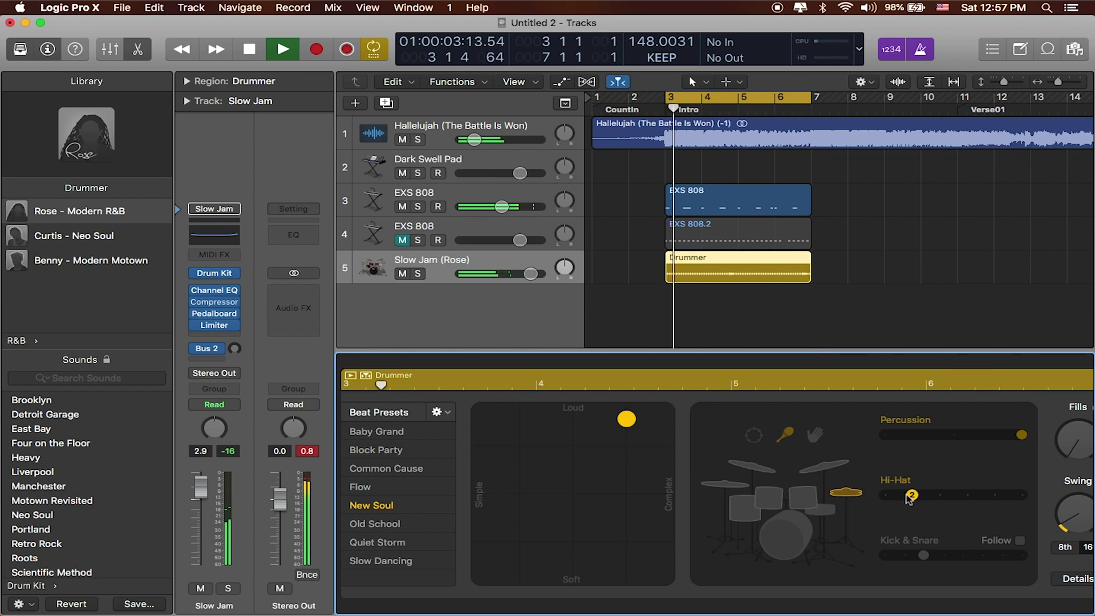
pyautogui.moveTo(910, 499); pyautogui.dragTo(940, 495)
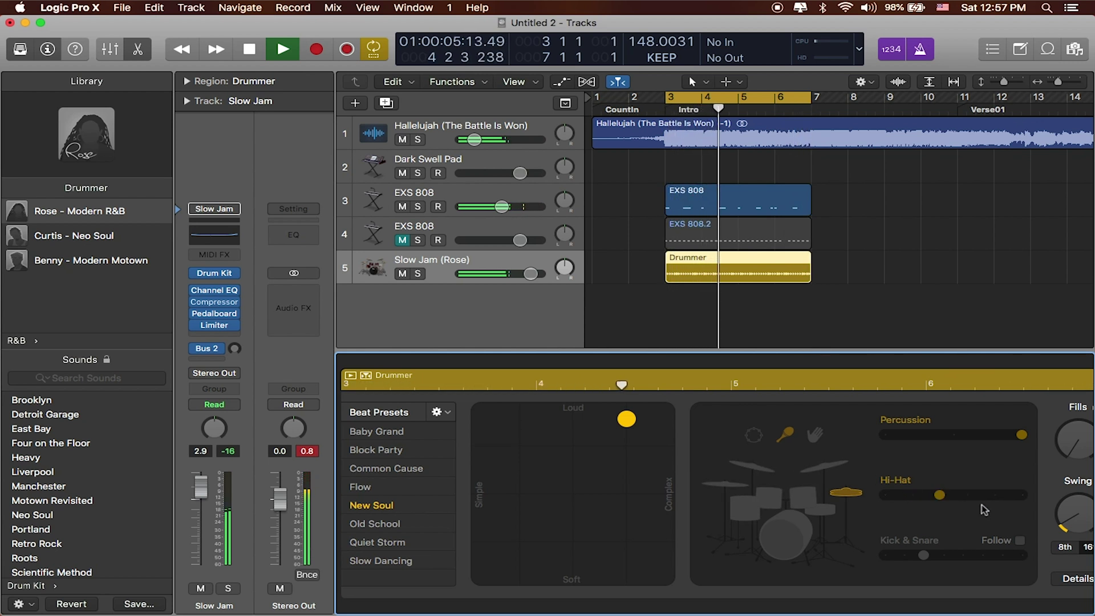
pyautogui.hscroll(2, 981, 504)
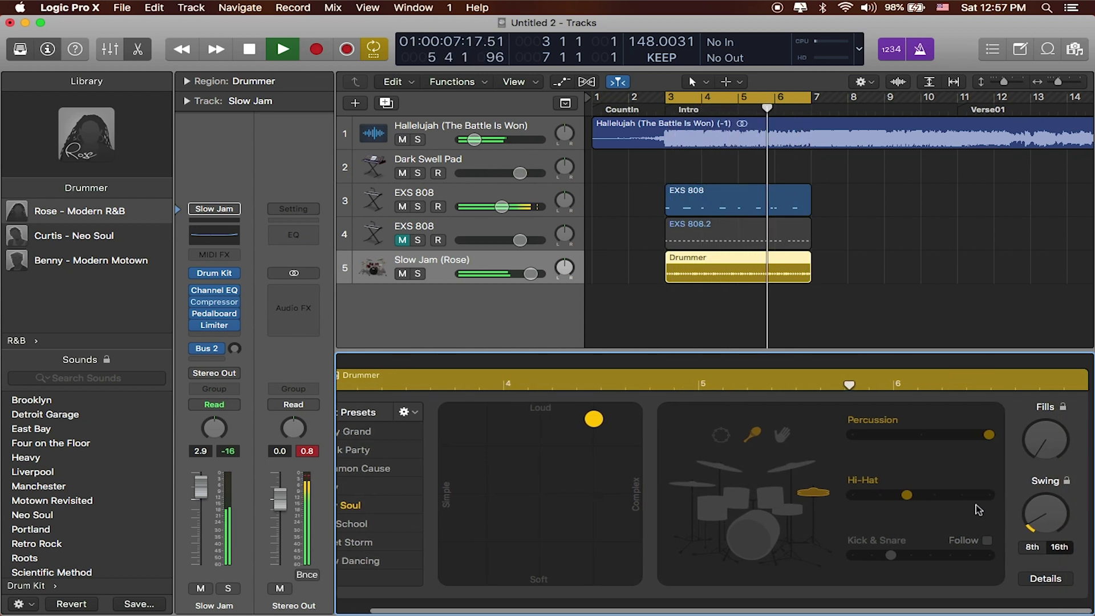
pyautogui.moveTo(912, 501)
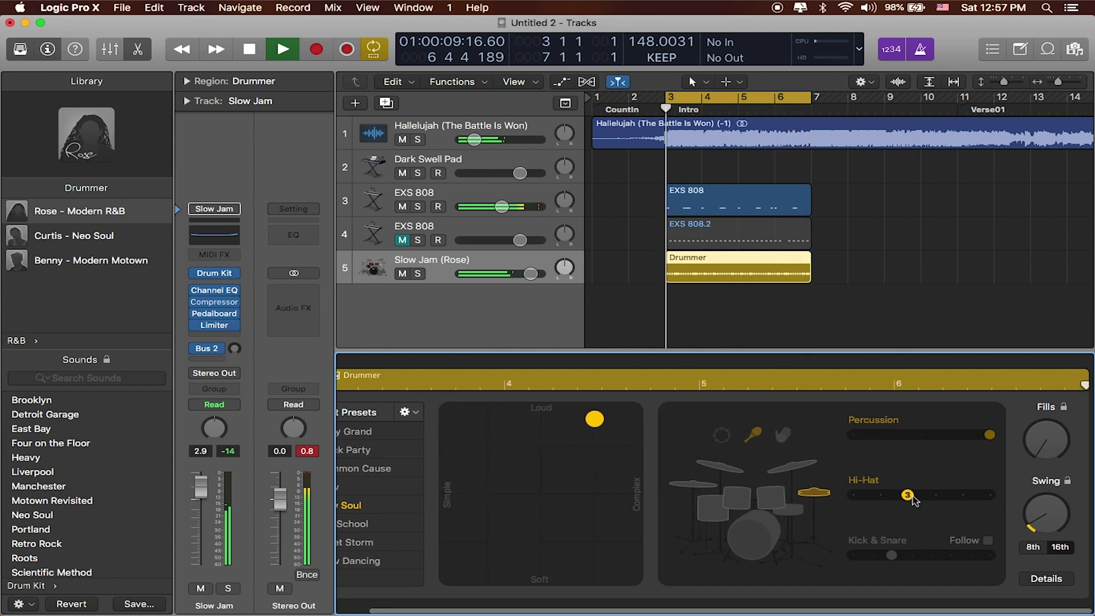
pyautogui.click(935, 500)
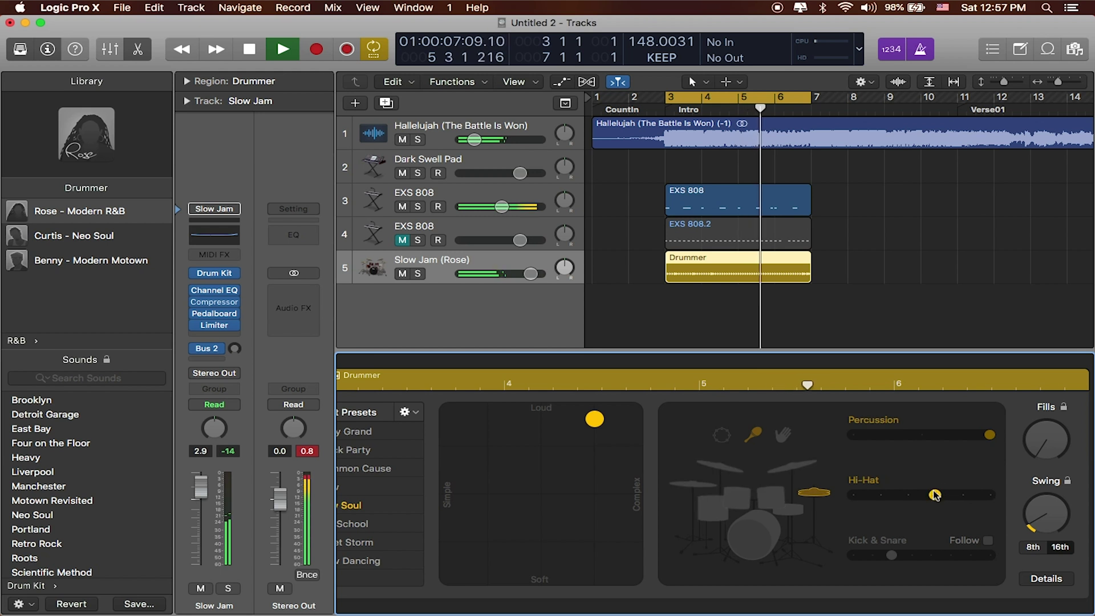
pyautogui.click(908, 495)
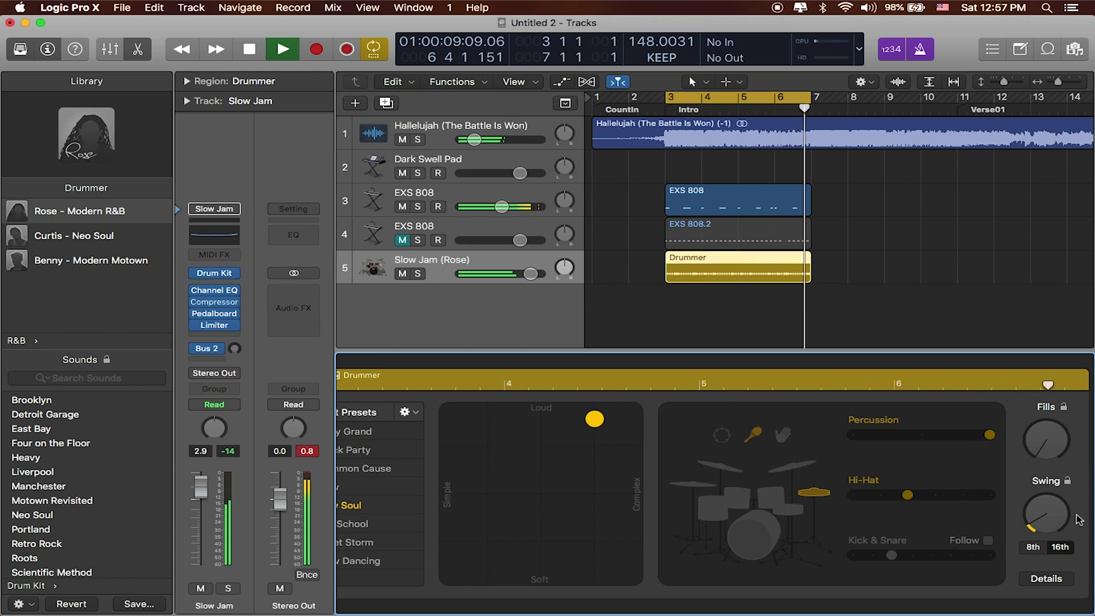
# Add some fills and switch the percussion from shaker to tambourine.
pyautogui.moveTo(1062, 444); pyautogui.dragTo(1046, 364)
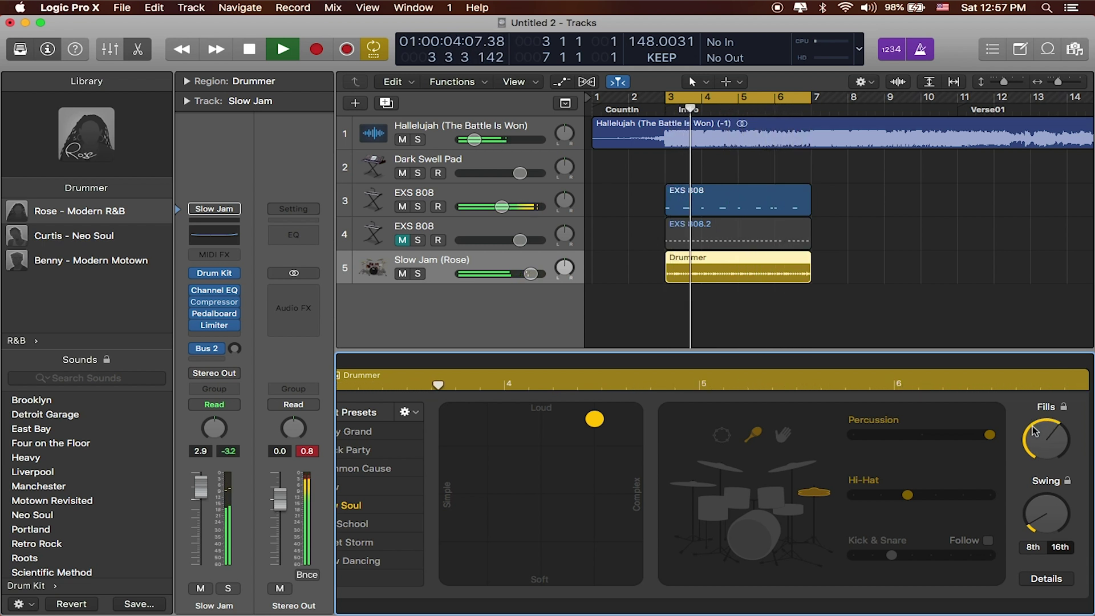
pyautogui.moveTo(1035, 431); pyautogui.dragTo(1040, 466)
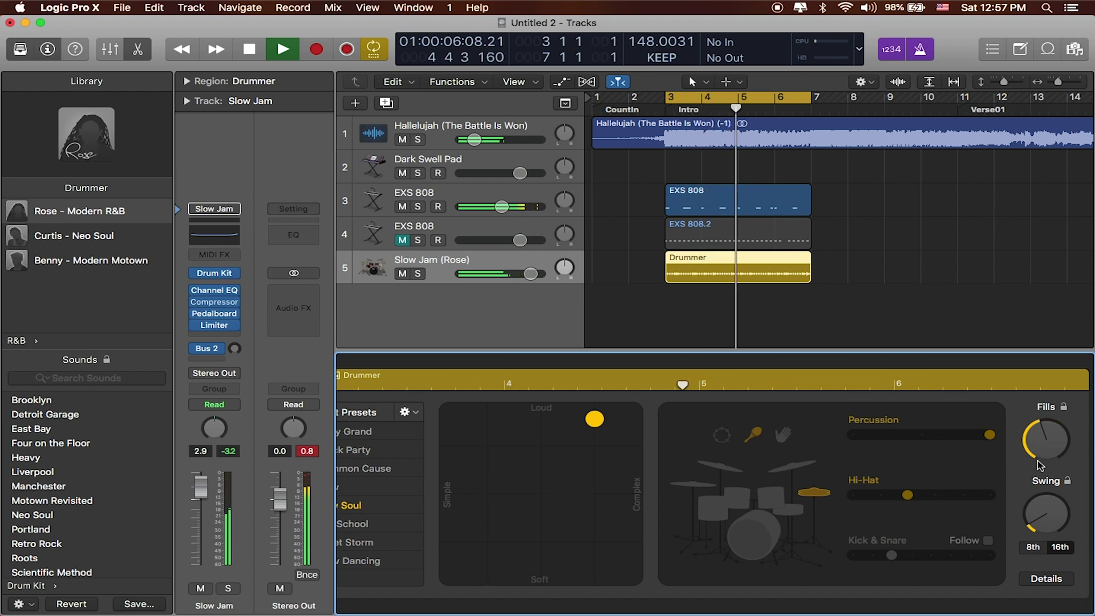
pyautogui.click(722, 436)
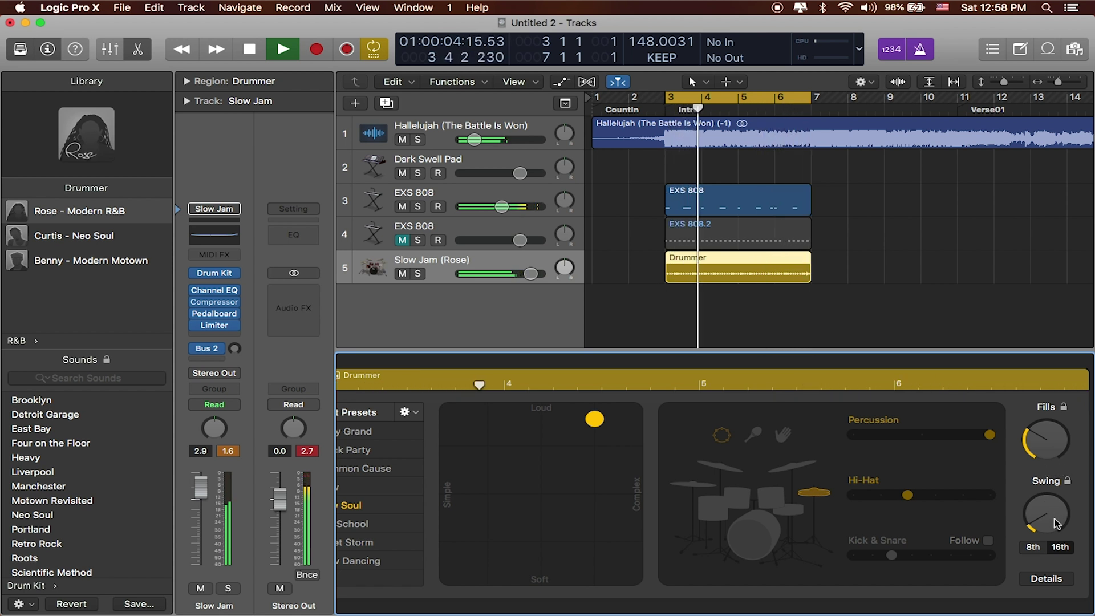
# Set Swing to 59%, raise Kick & Snare to 5, and stop playback.
pyautogui.moveTo(1052, 508)
pyautogui.moveTo(1052, 506); pyautogui.dragTo(1059, 495)
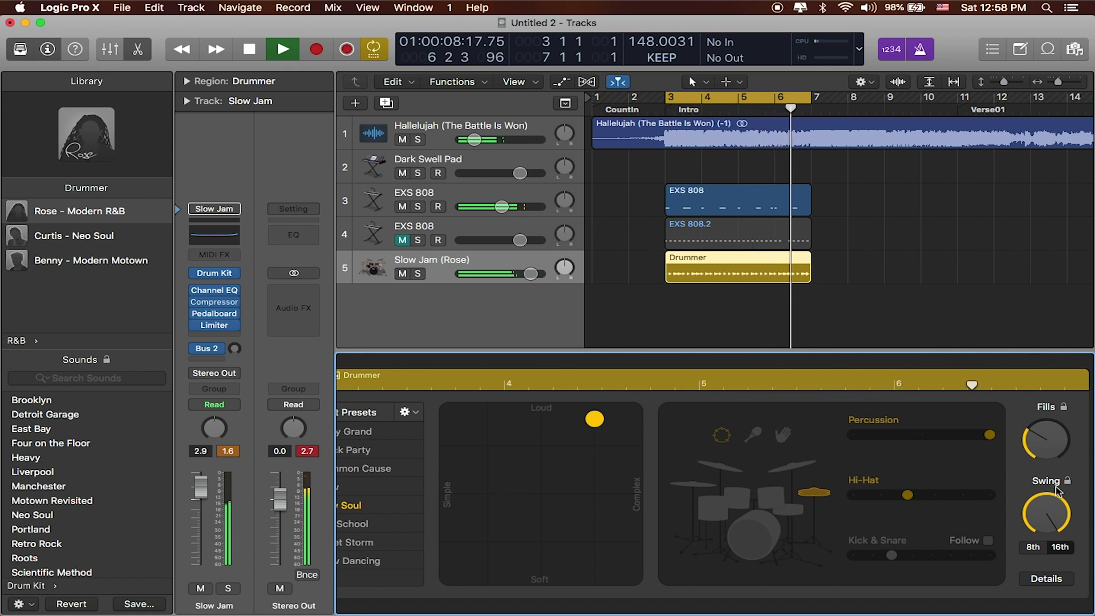
pyautogui.moveTo(1052, 514); pyautogui.dragTo(1052, 588)
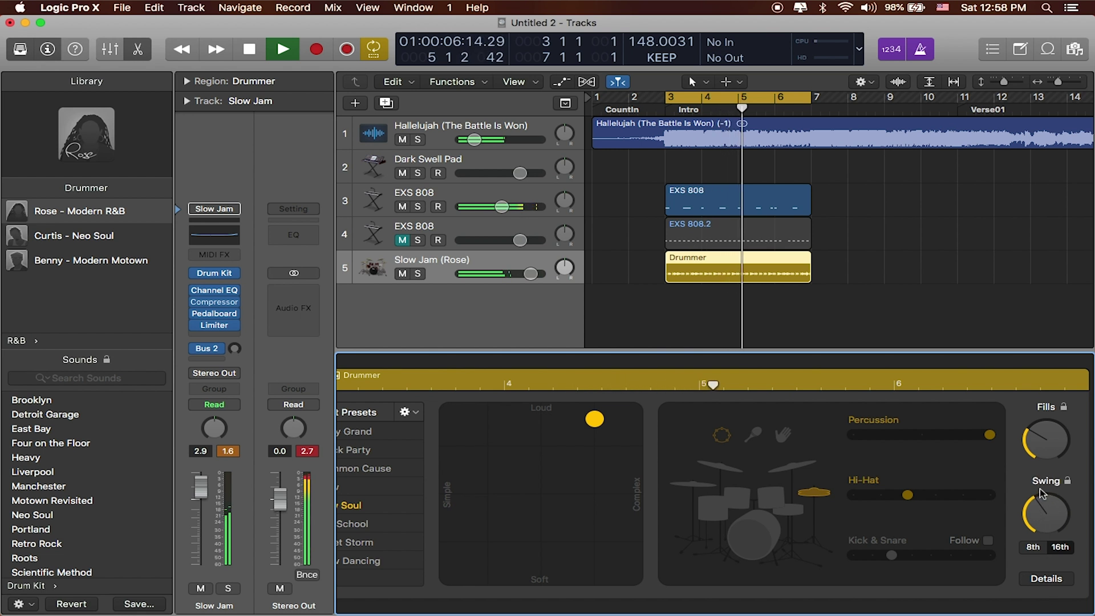
pyautogui.moveTo(1039, 489); pyautogui.dragTo(1041, 520)
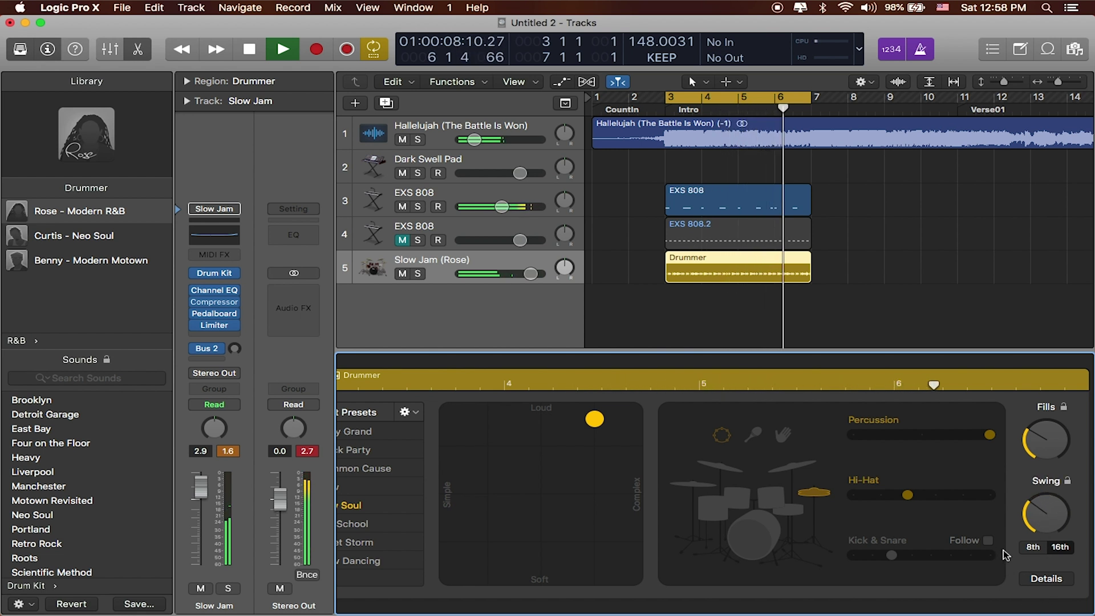
pyautogui.hscroll(-1, 1004, 550)
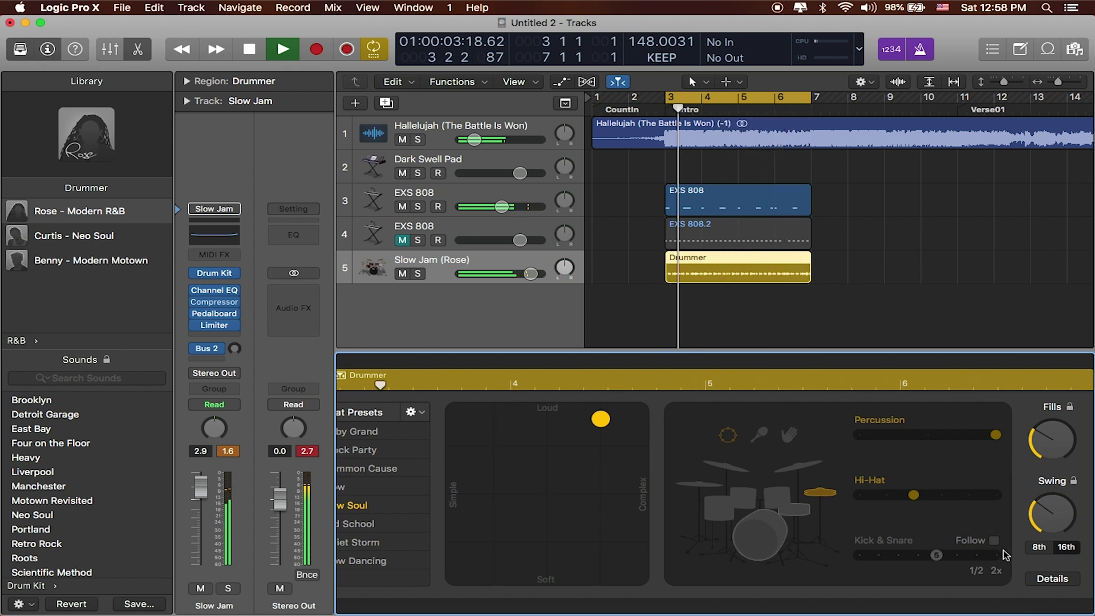
pyautogui.click(936, 555)
pyautogui.press('space')
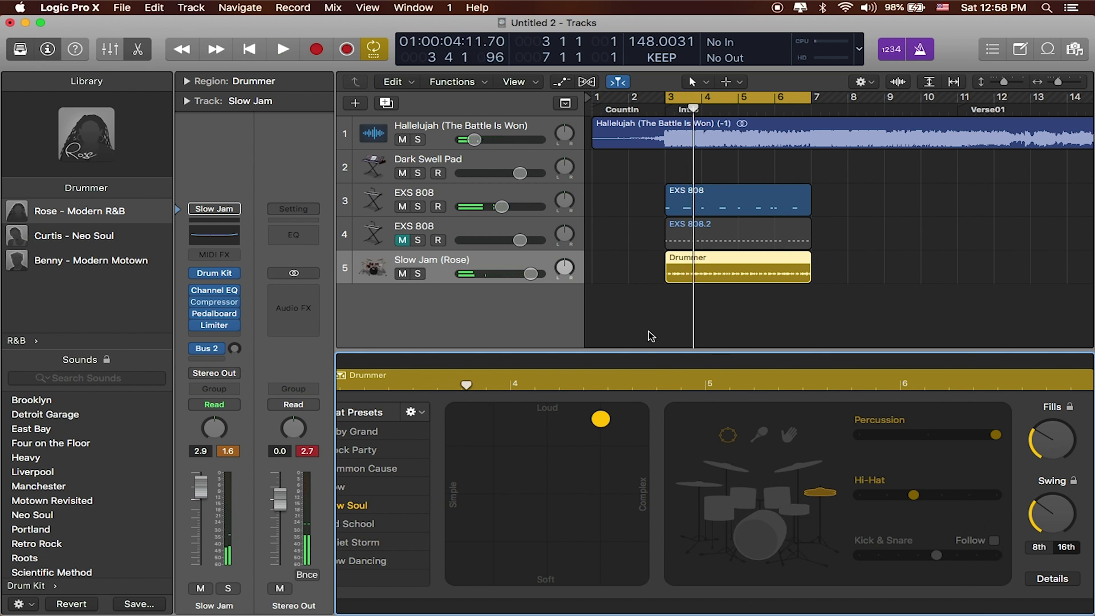
pyautogui.hscroll(-4, 642, 384)
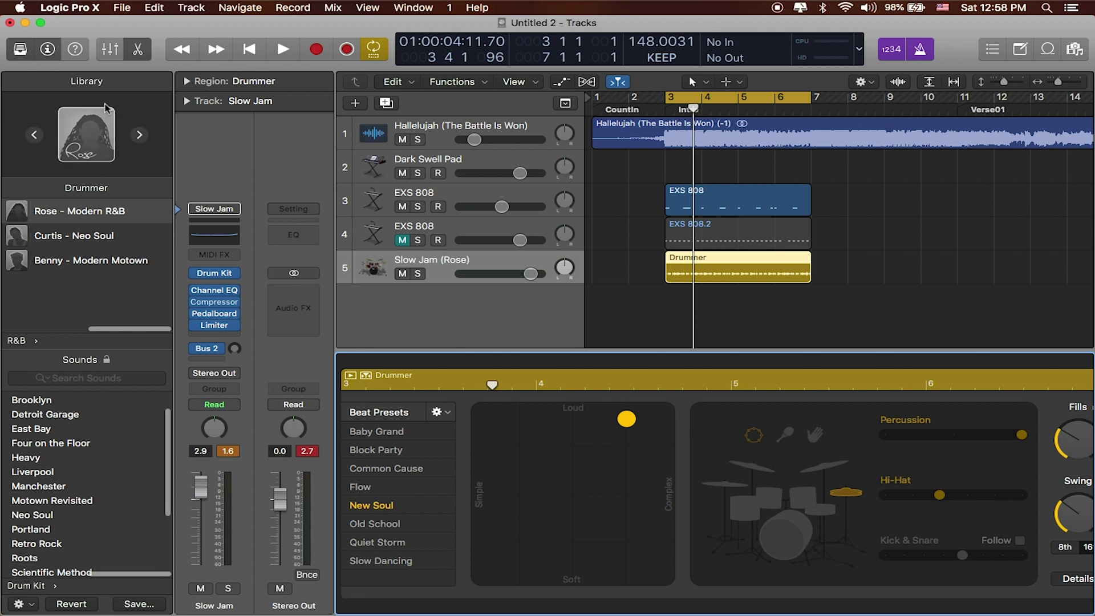
# Replace Rose with Curtis – Neo Soul and take the kick out of his pattern.
pyautogui.moveTo(64, 132)
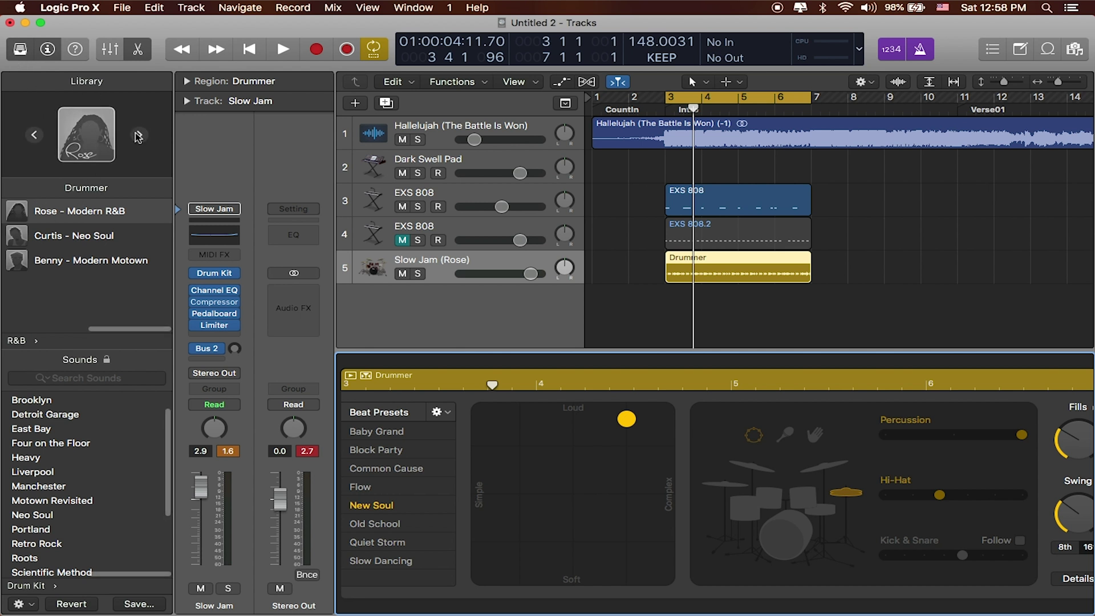
pyautogui.click(100, 237)
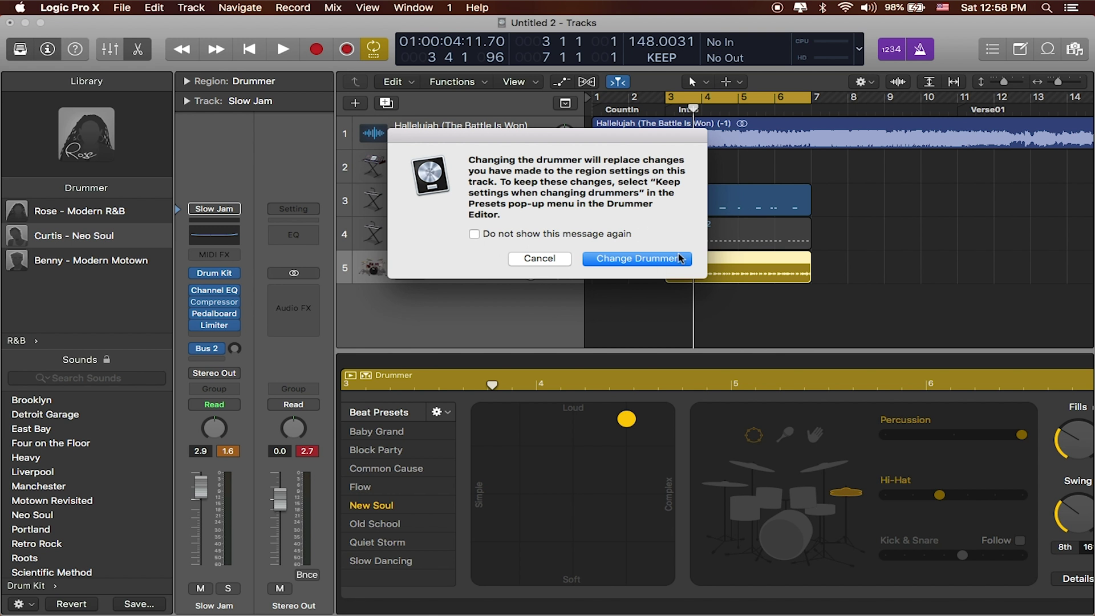
pyautogui.click(647, 257)
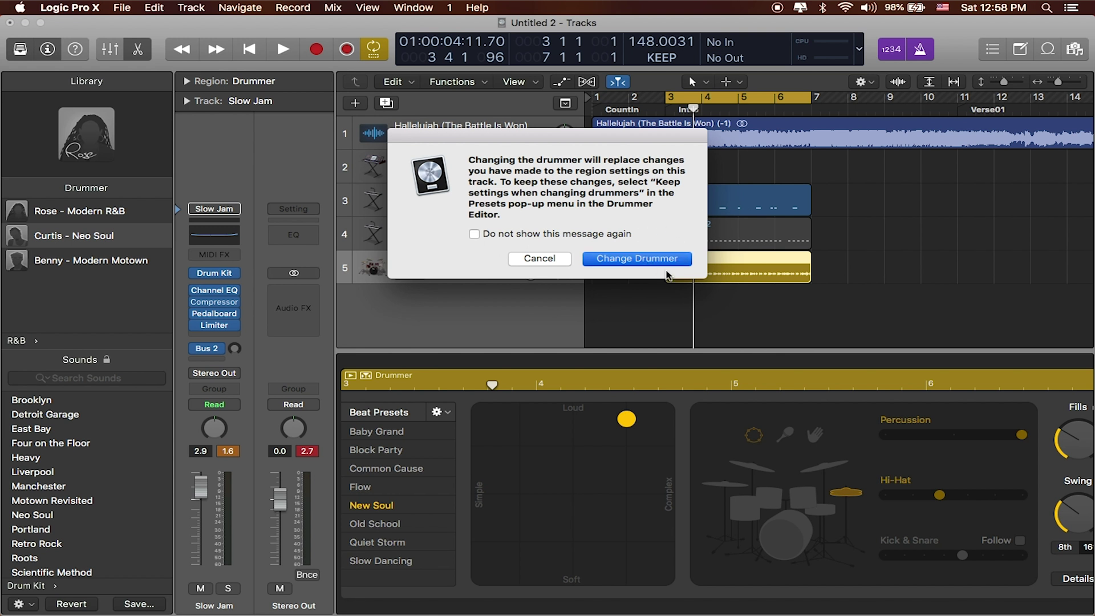
pyautogui.click(798, 509)
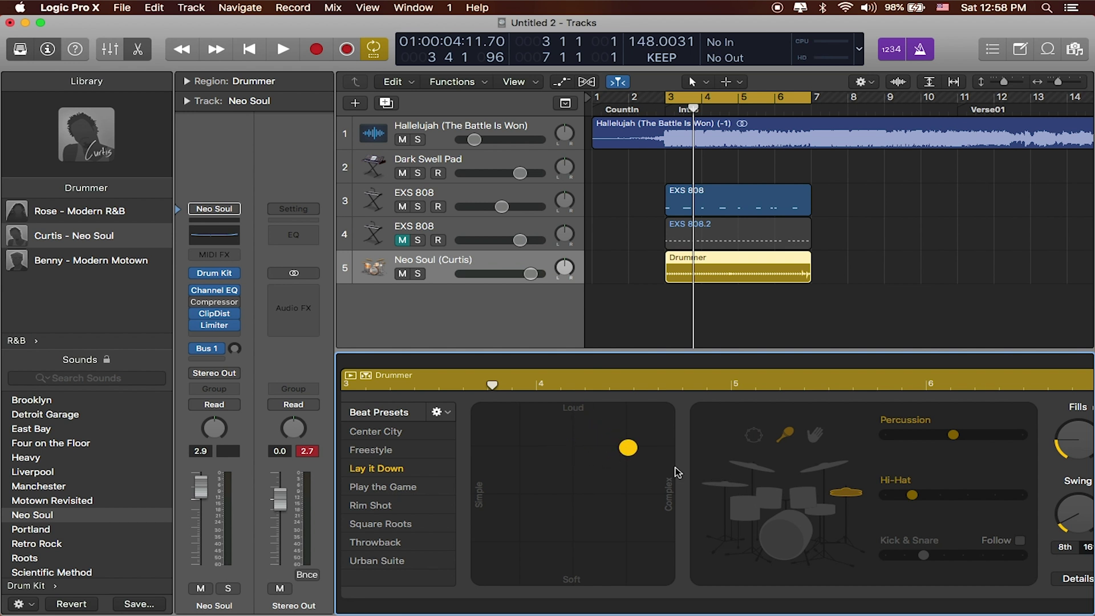
# Play the loop, push the puck louder and more complex, add tambourine, and nudge the volume down.
pyautogui.hscroll(3, 678, 473)
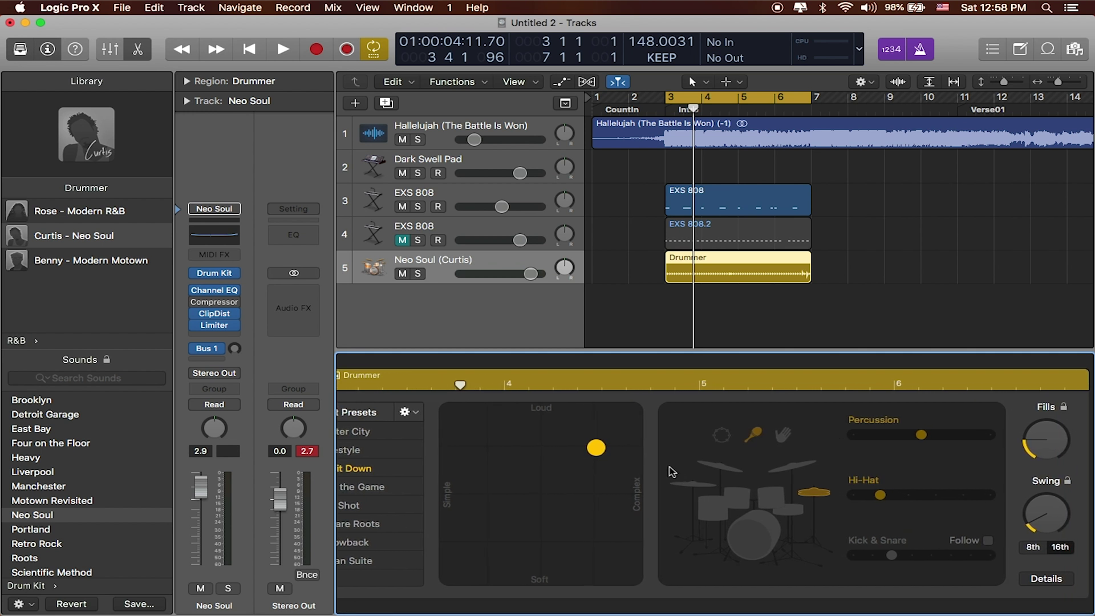
pyautogui.press('space')
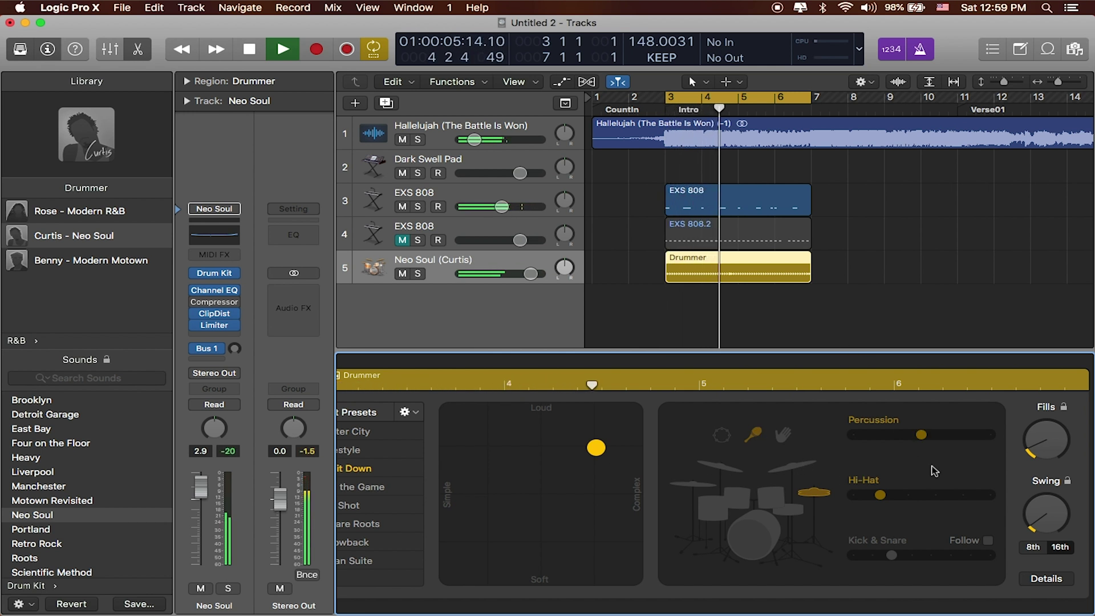
pyautogui.moveTo(593, 450); pyautogui.dragTo(607, 436)
pyautogui.click(719, 436)
pyautogui.moveTo(530, 274); pyautogui.dragTo(529, 274)
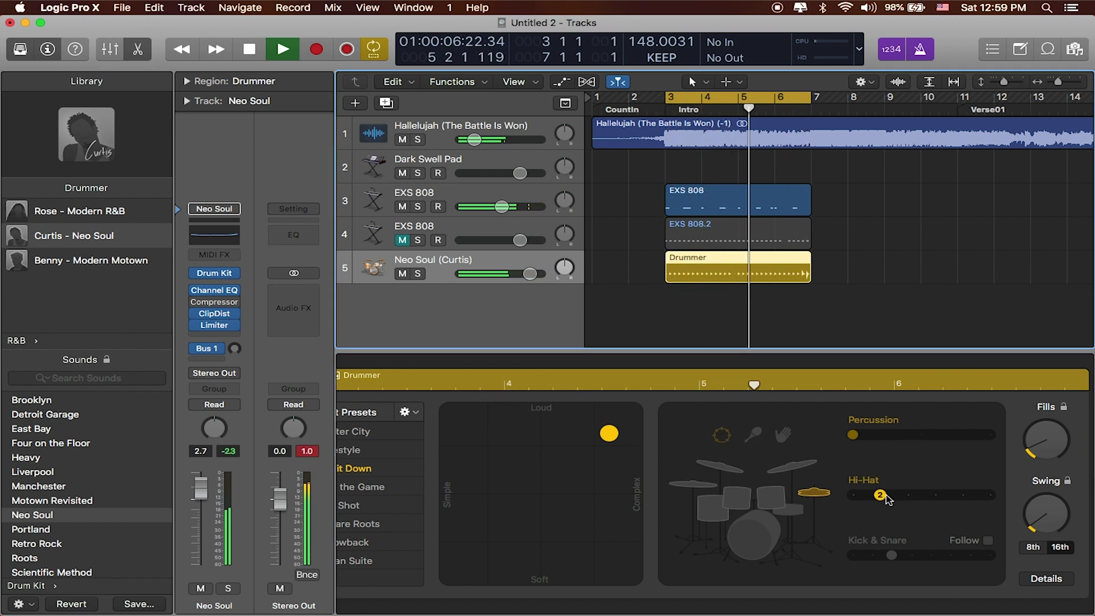
# Raise Curtis's hi-hat to 4, set percussion to minimum, add more fills, then choose Rose – Modern R&B.
pyautogui.moveTo(882, 495); pyautogui.dragTo(907, 496)
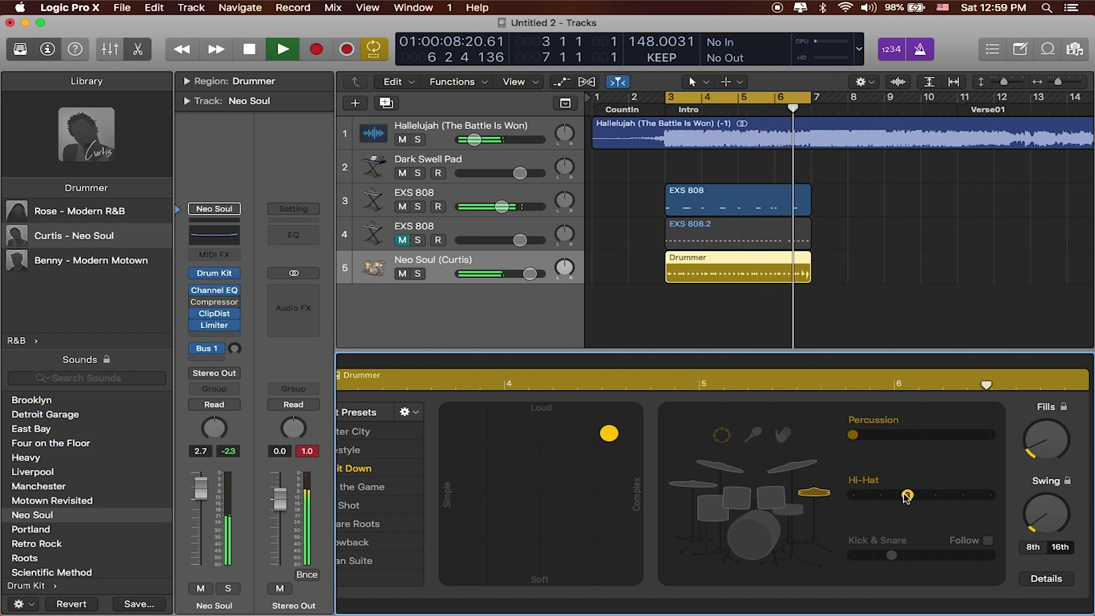
pyautogui.moveTo(907, 497); pyautogui.dragTo(936, 497)
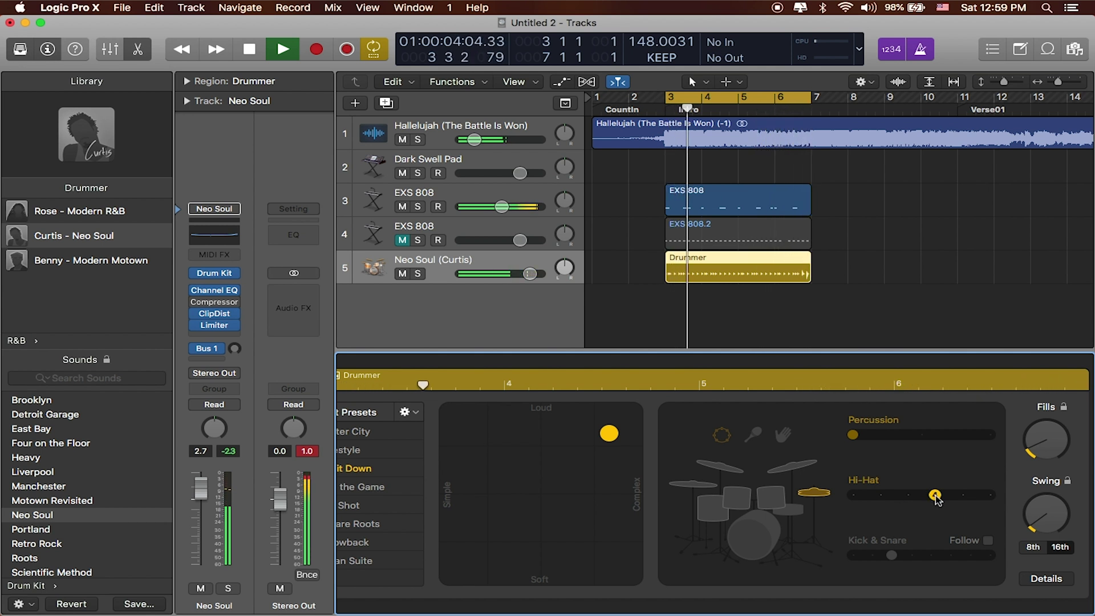
pyautogui.click(757, 436)
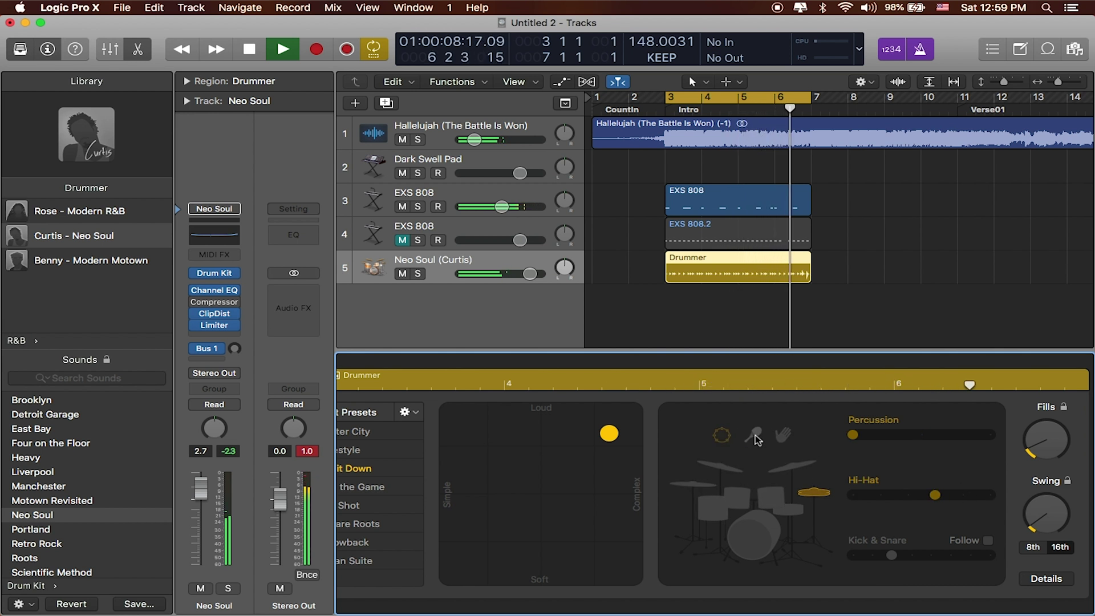
pyautogui.moveTo(891, 437)
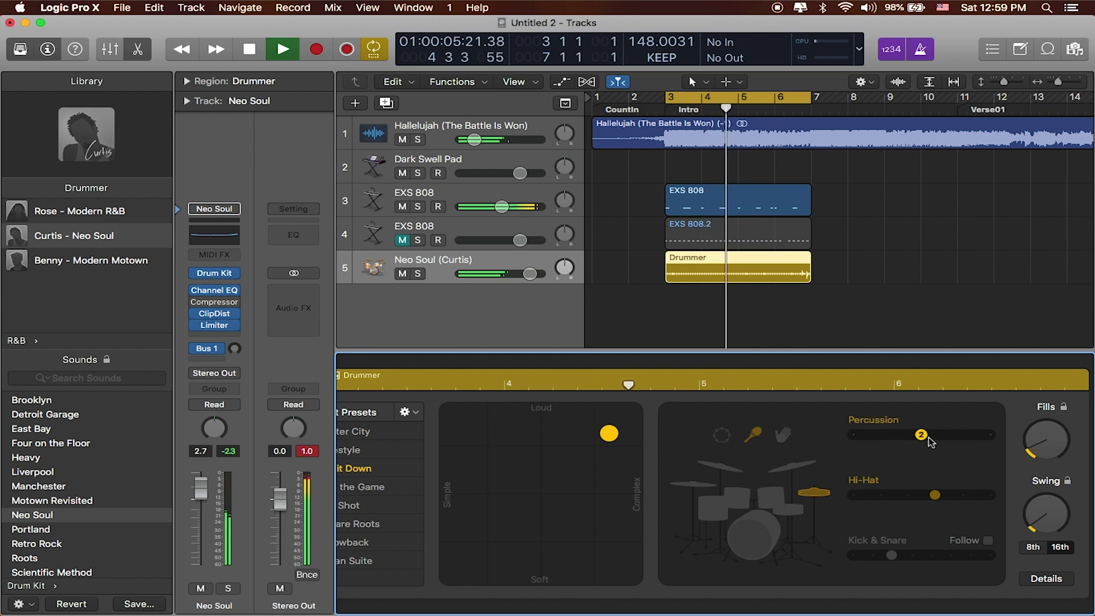
pyautogui.click(724, 435)
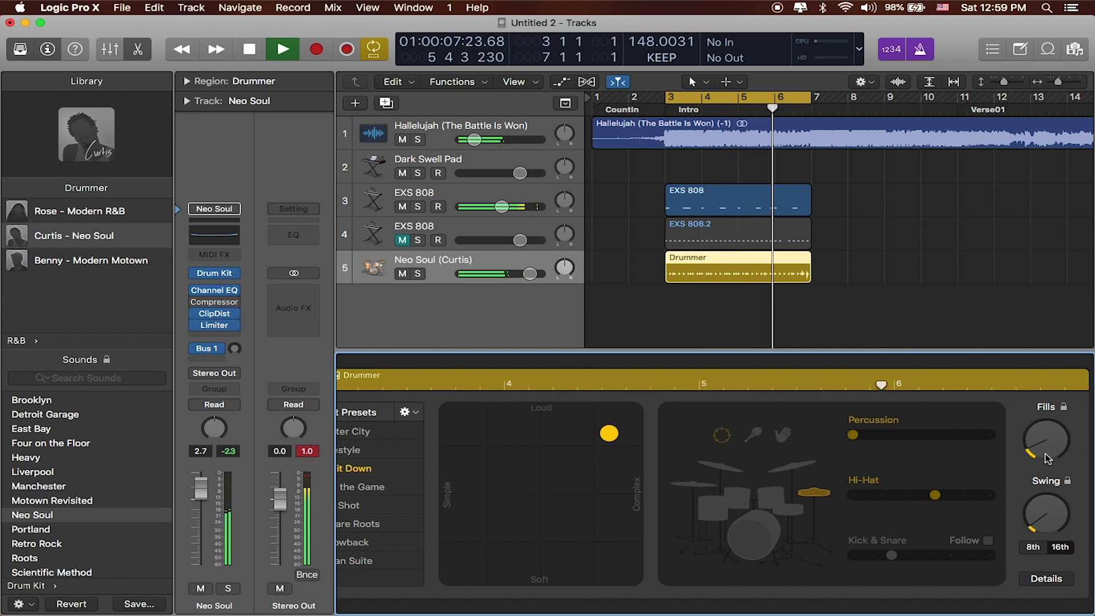
pyautogui.moveTo(1047, 450); pyautogui.dragTo(1048, 439)
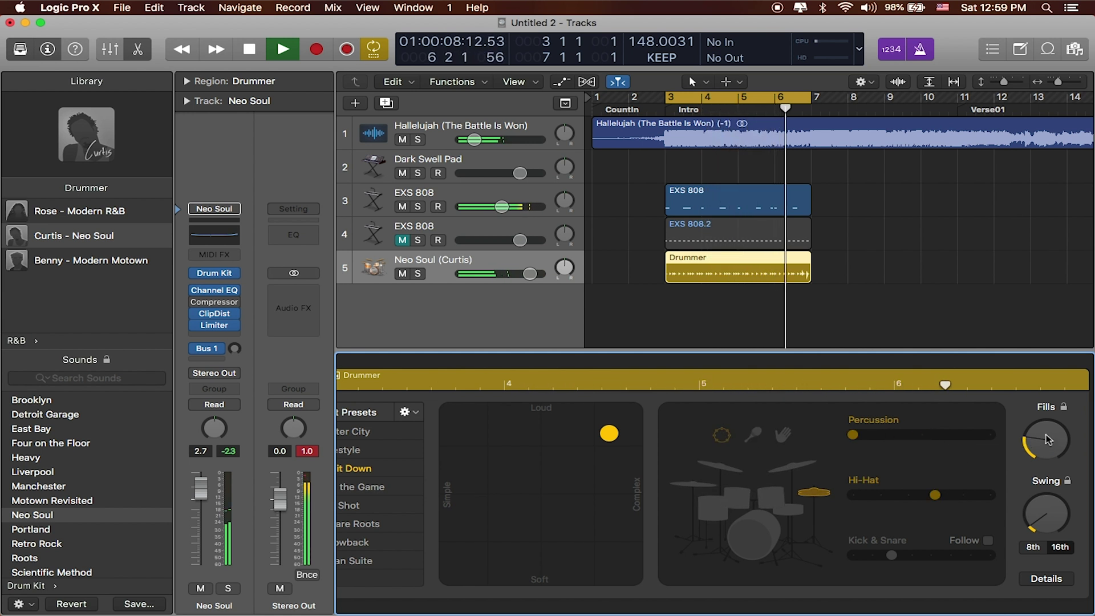
pyautogui.click(81, 212)
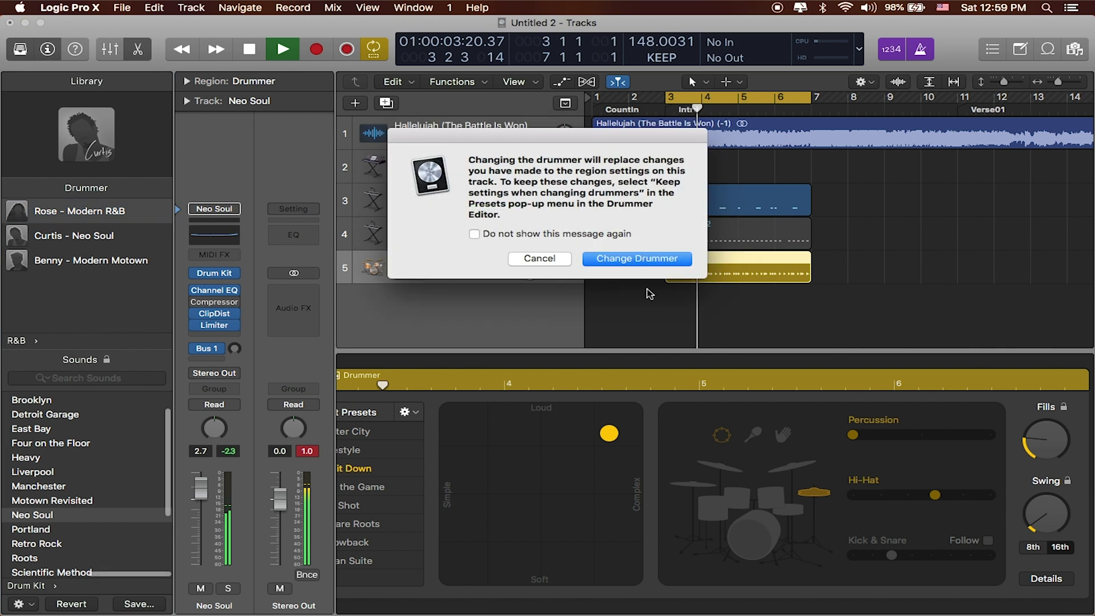
# Confirm switching back to Rose, make the pattern more complex, drop kick and snare, use tambourine.
pyautogui.click(636, 258)
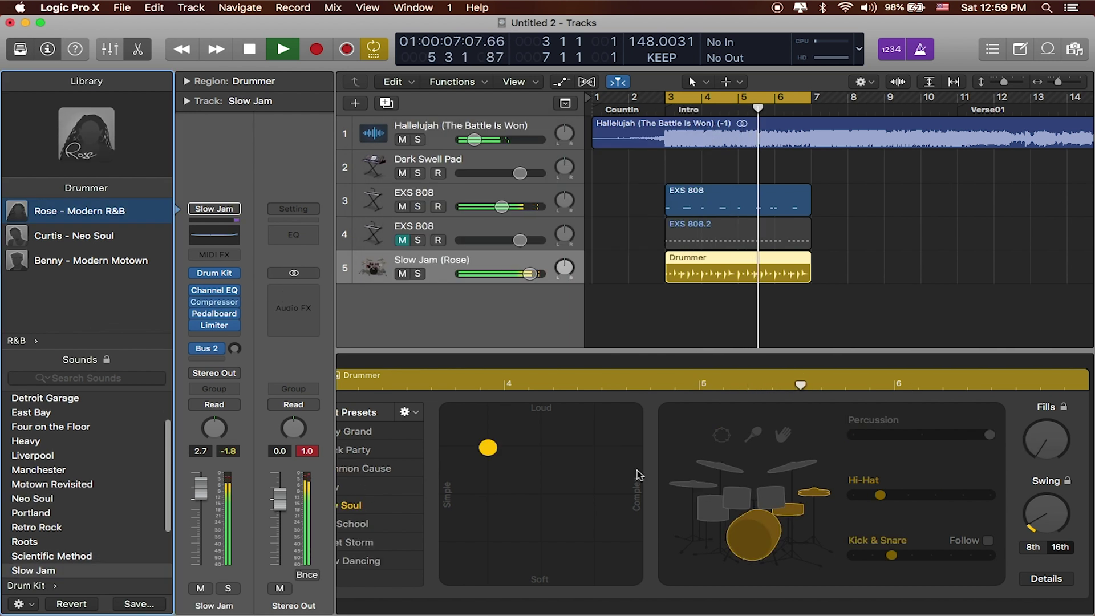
pyautogui.moveTo(498, 444); pyautogui.dragTo(607, 447)
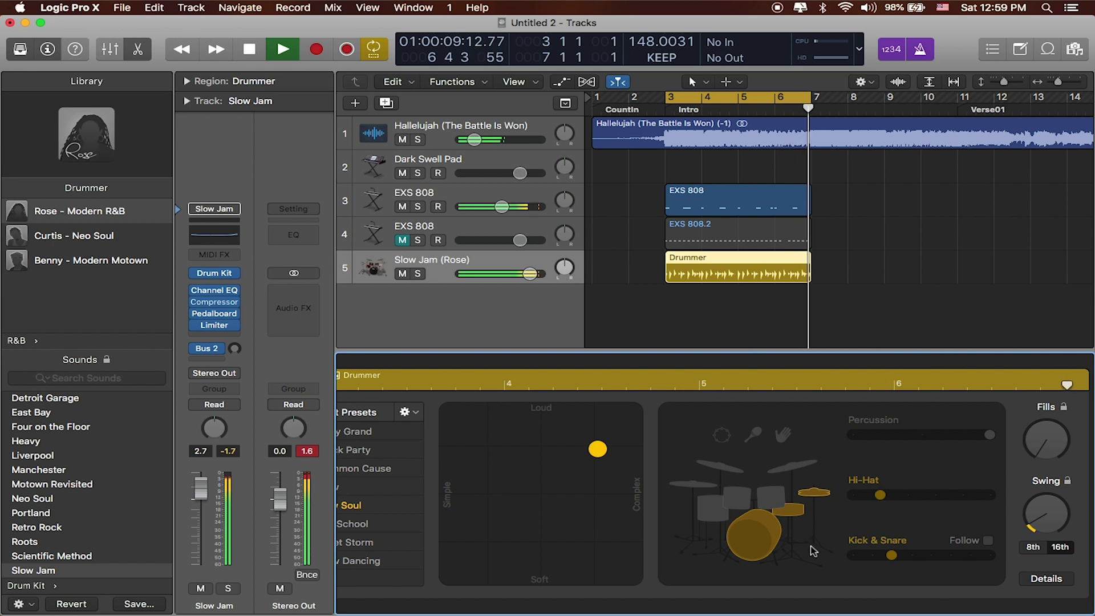
pyautogui.click(764, 543)
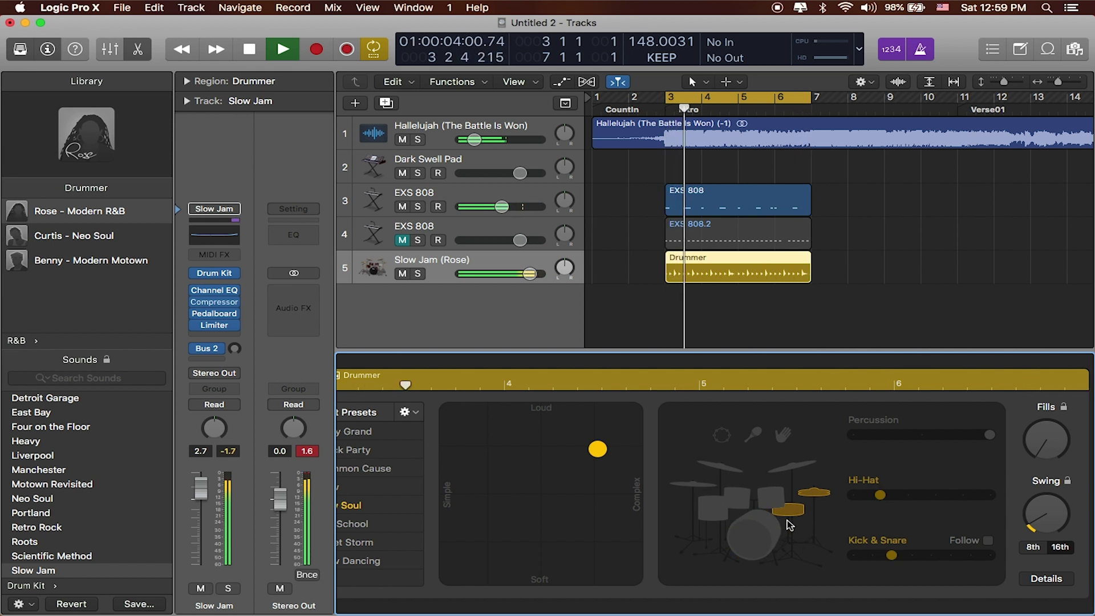
pyautogui.click(753, 438)
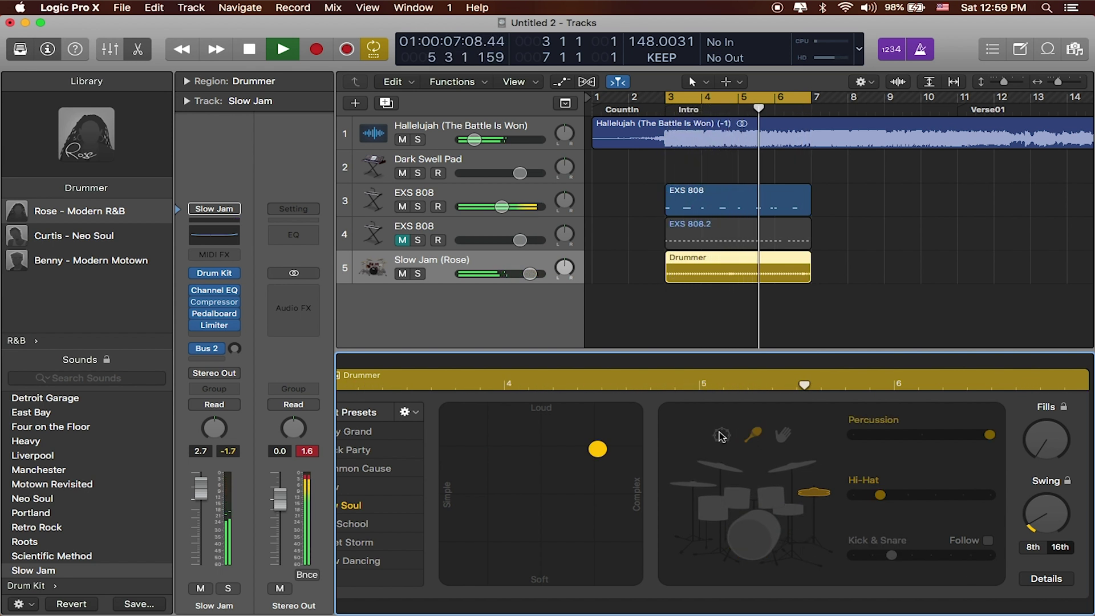
pyautogui.click(721, 435)
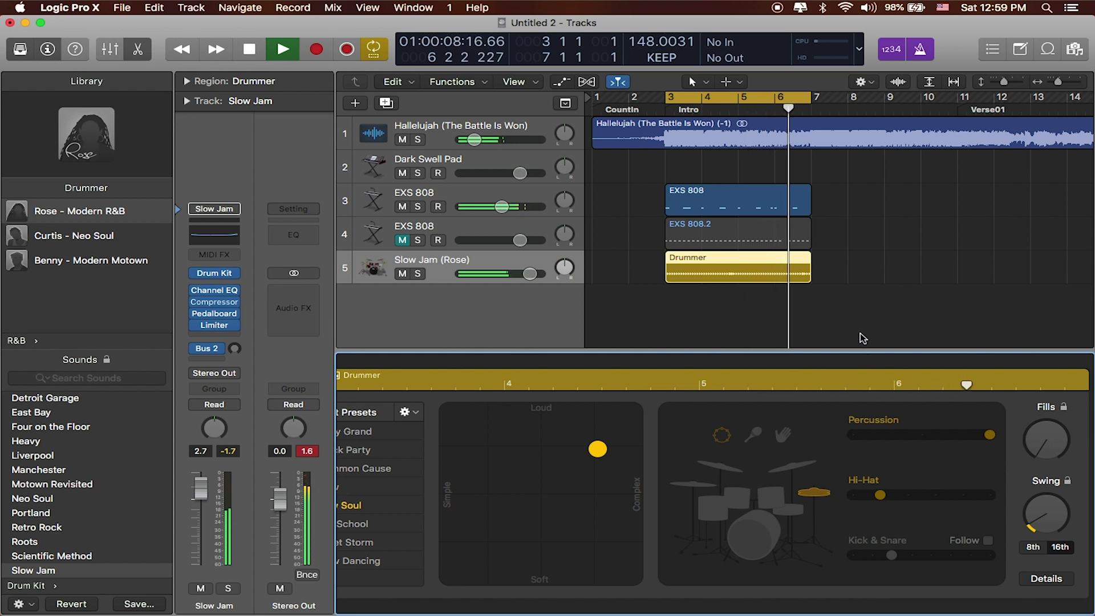
# Stop playback, lower the Slow Jam track to -3.4 dB, and adjust the first EXS 808 volume.
pyautogui.press('space')
pyautogui.moveTo(526, 268)
pyautogui.mouseDown()
pyautogui.moveTo(514, 240)
pyautogui.moveTo(521, 273)
pyautogui.moveTo(508, 274)
pyautogui.mouseUp()
pyautogui.moveTo(500, 206); pyautogui.dragTo(503, 206)
pyautogui.click(533, 267)
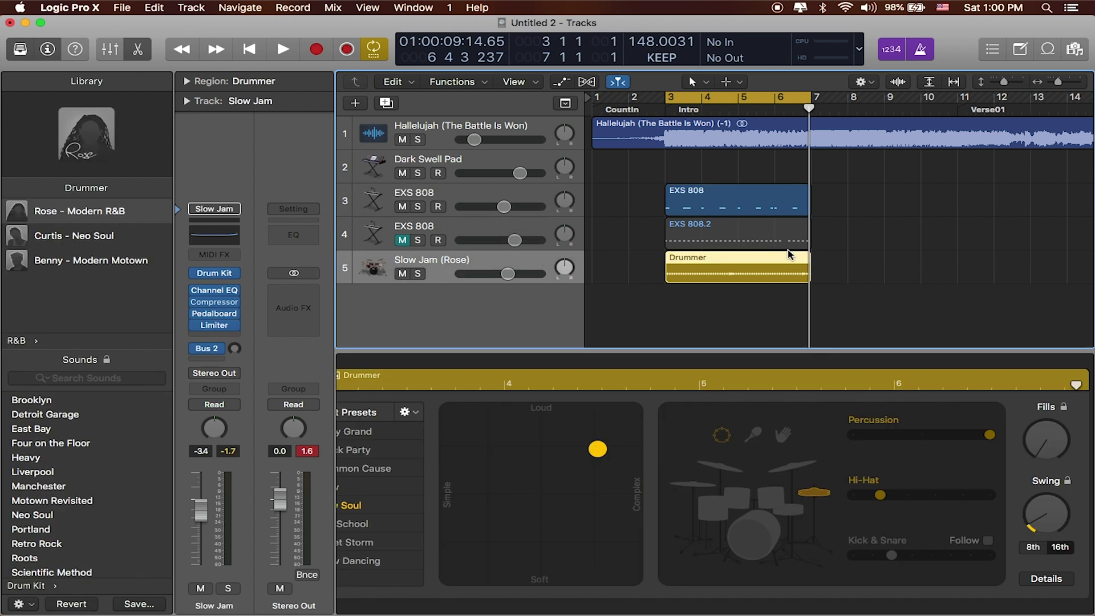
# Marquee-select the Drummer region and both EXS 808 regions.
pyautogui.moveTo(810, 307); pyautogui.dragTo(960, 198)
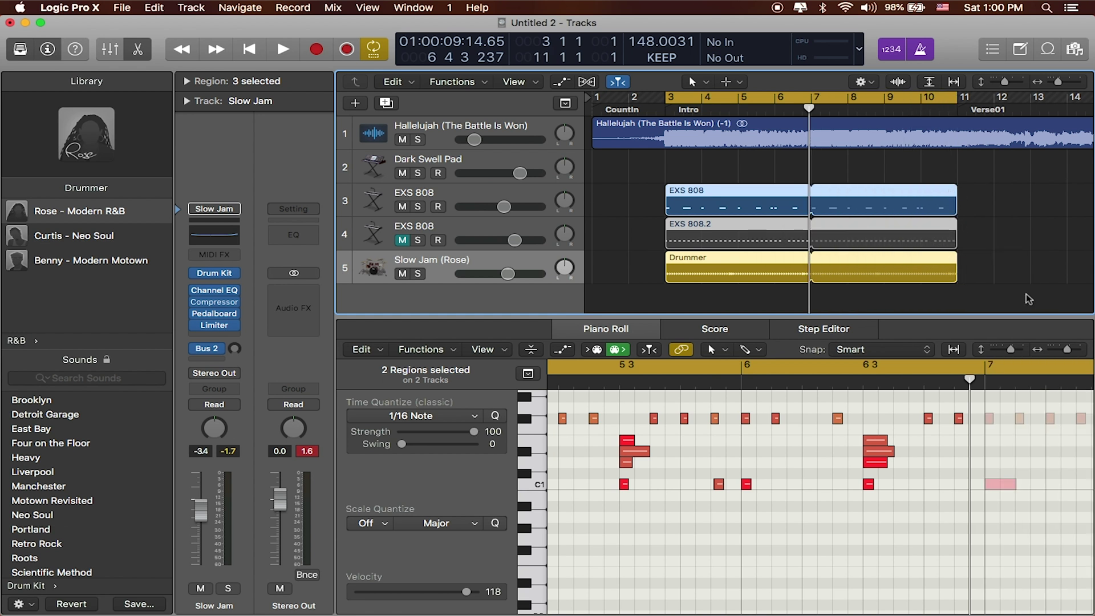